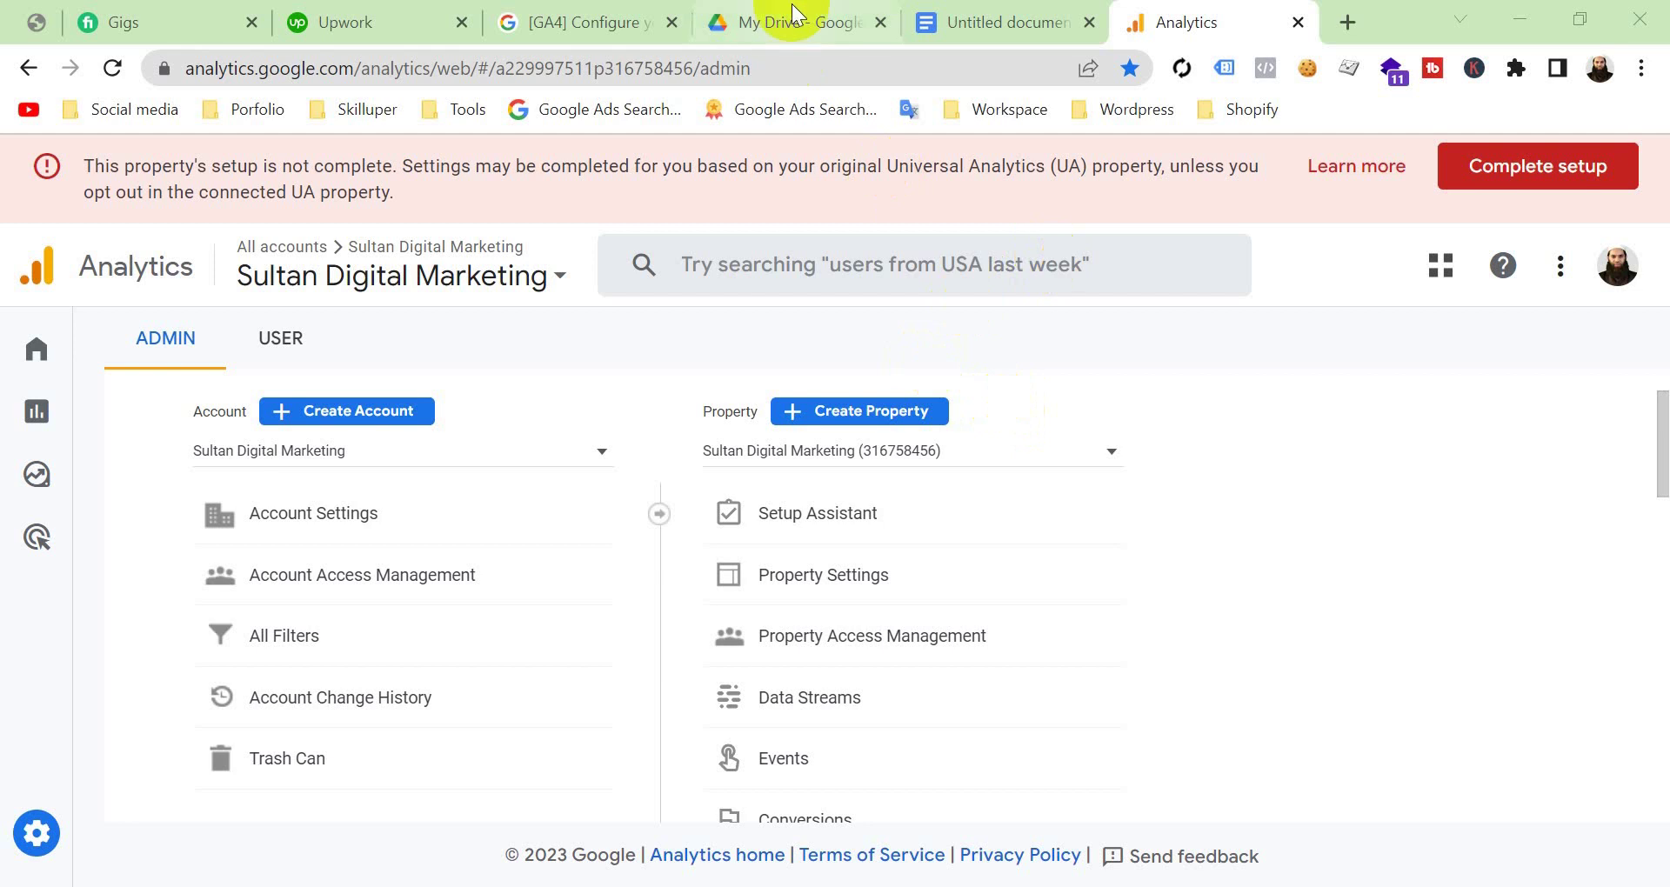
Review the two Universal Analytics setup warnings in the untitled Google Docs document, and return to the Analytics property's admin page.
click(942, 16)
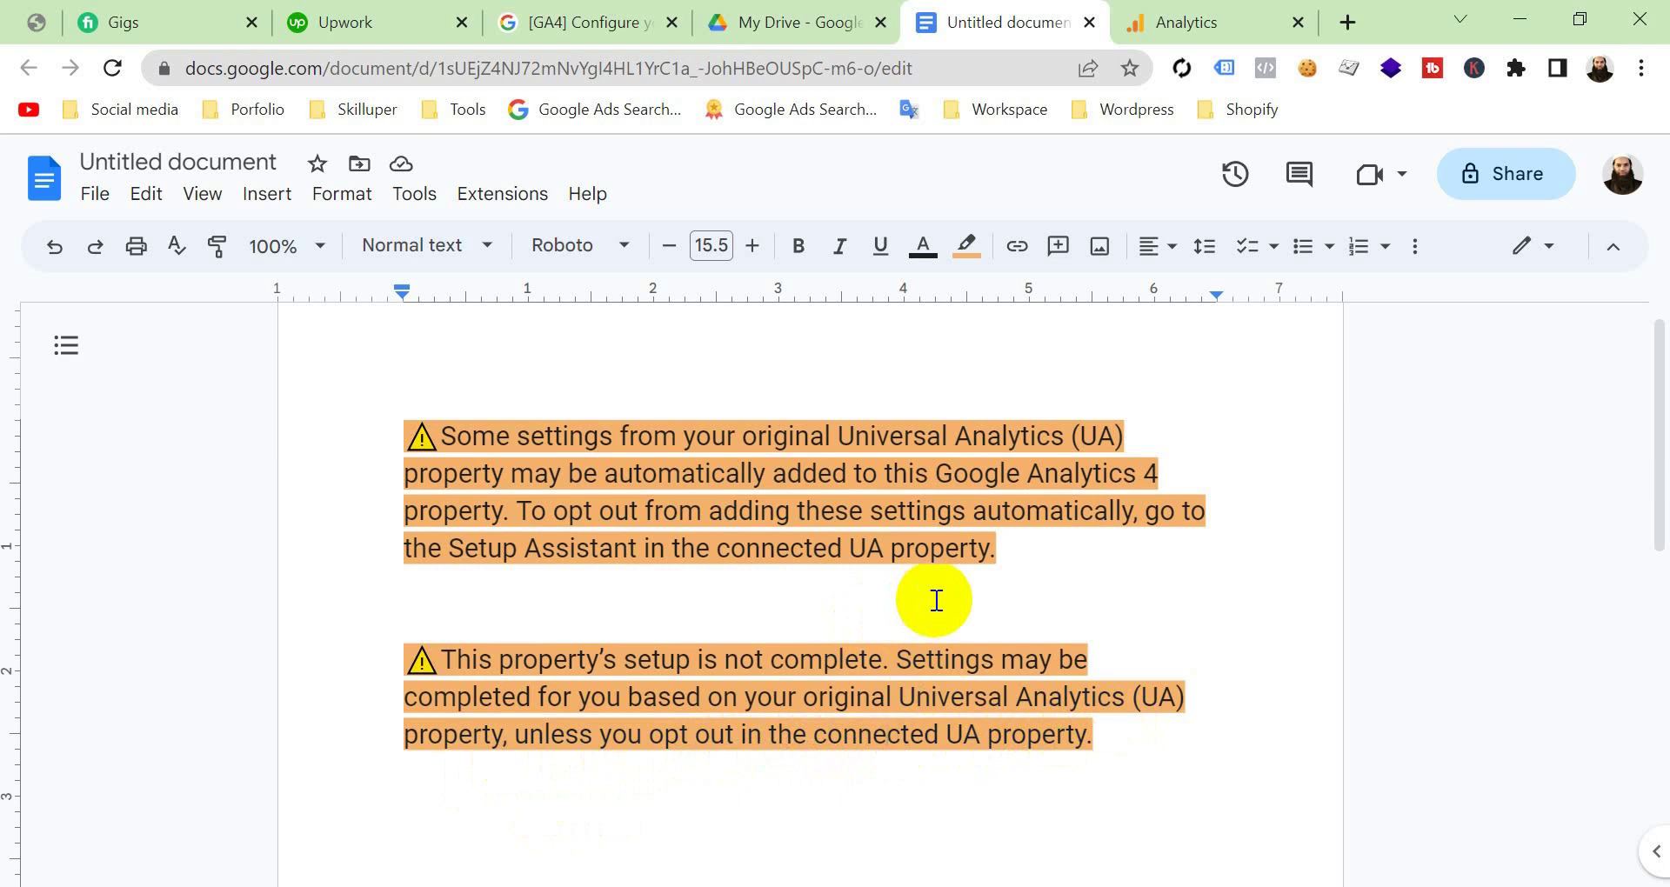
click(1196, 17)
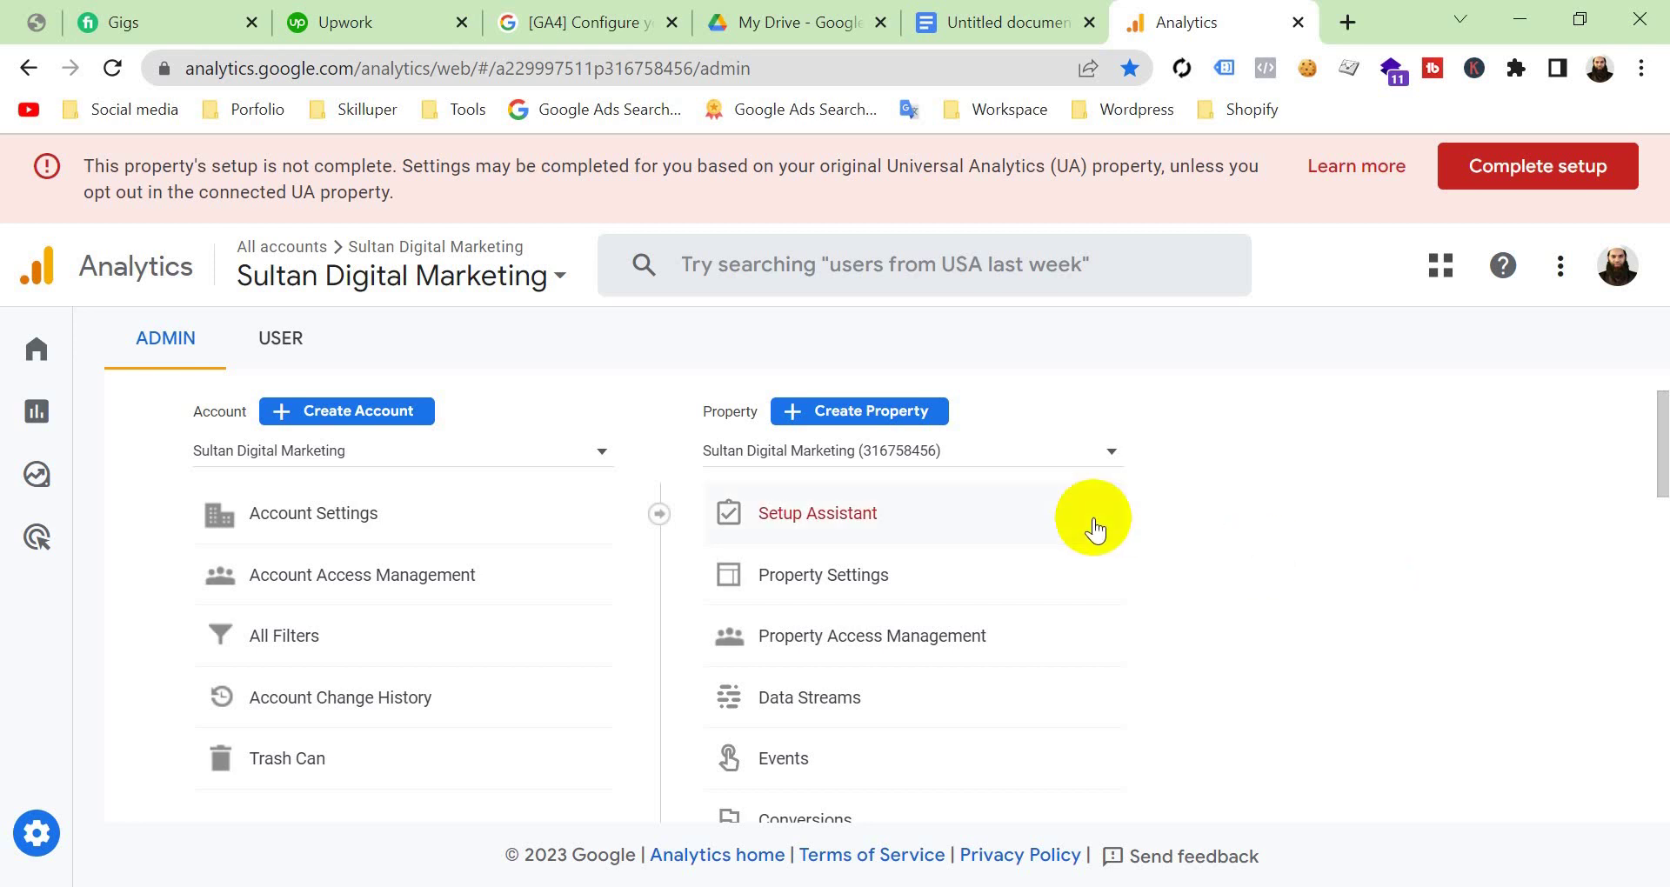
From the Setup Assistant, open the connected Universal Analytics property and turn off automatic setup of a basic Google Analytics 4 property.
click(822, 522)
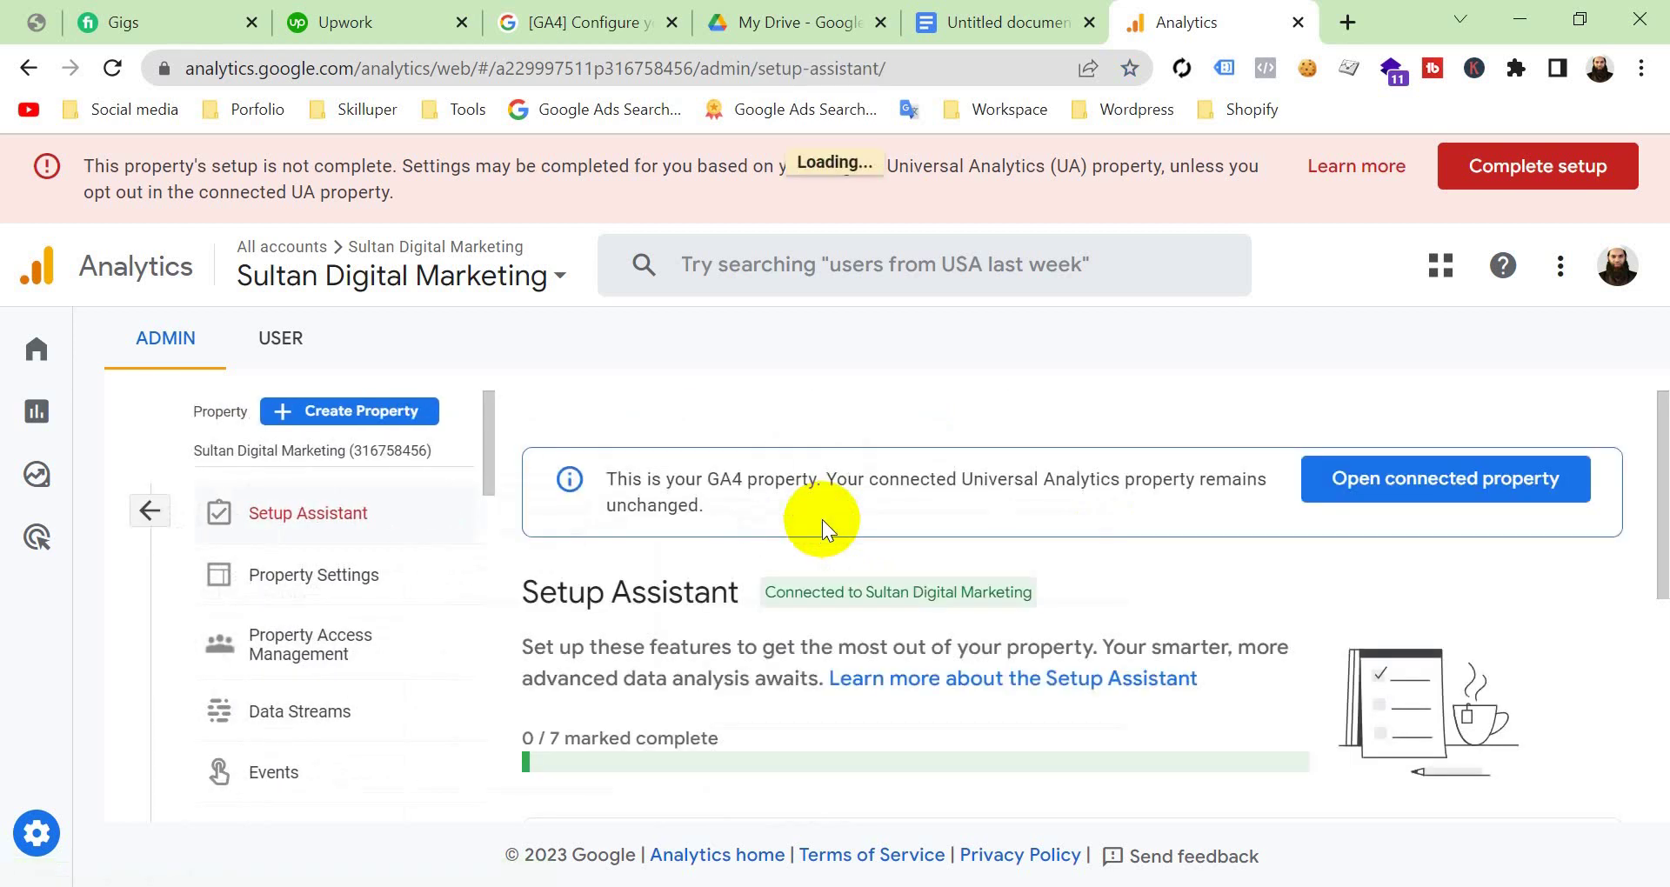
click(1499, 482)
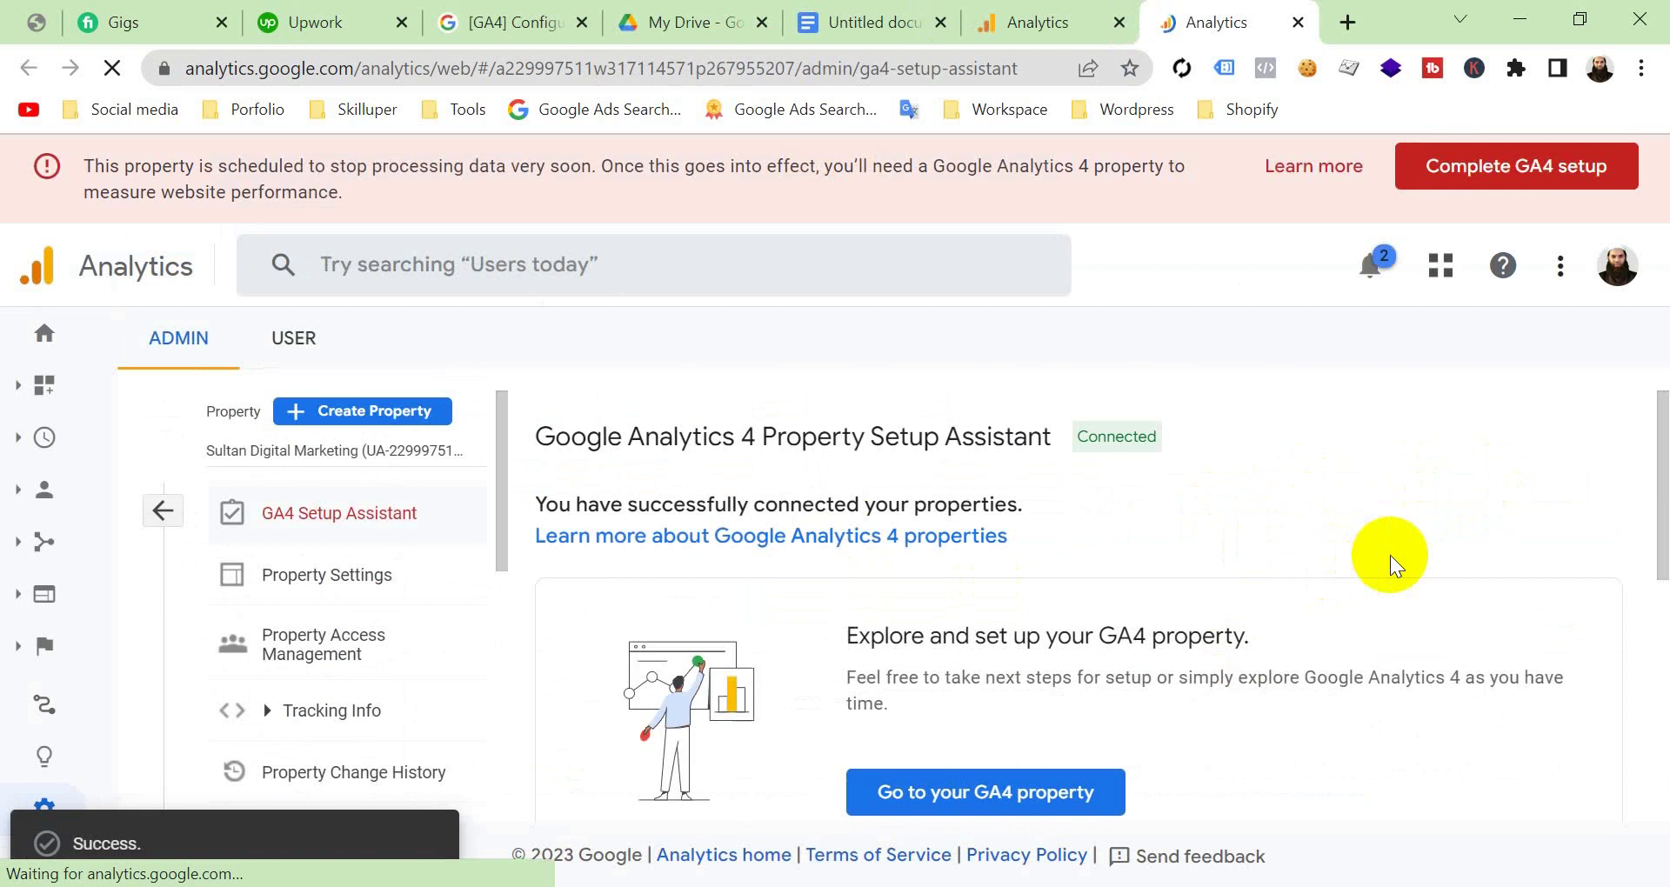
scroll(1391, 555, down, 5)
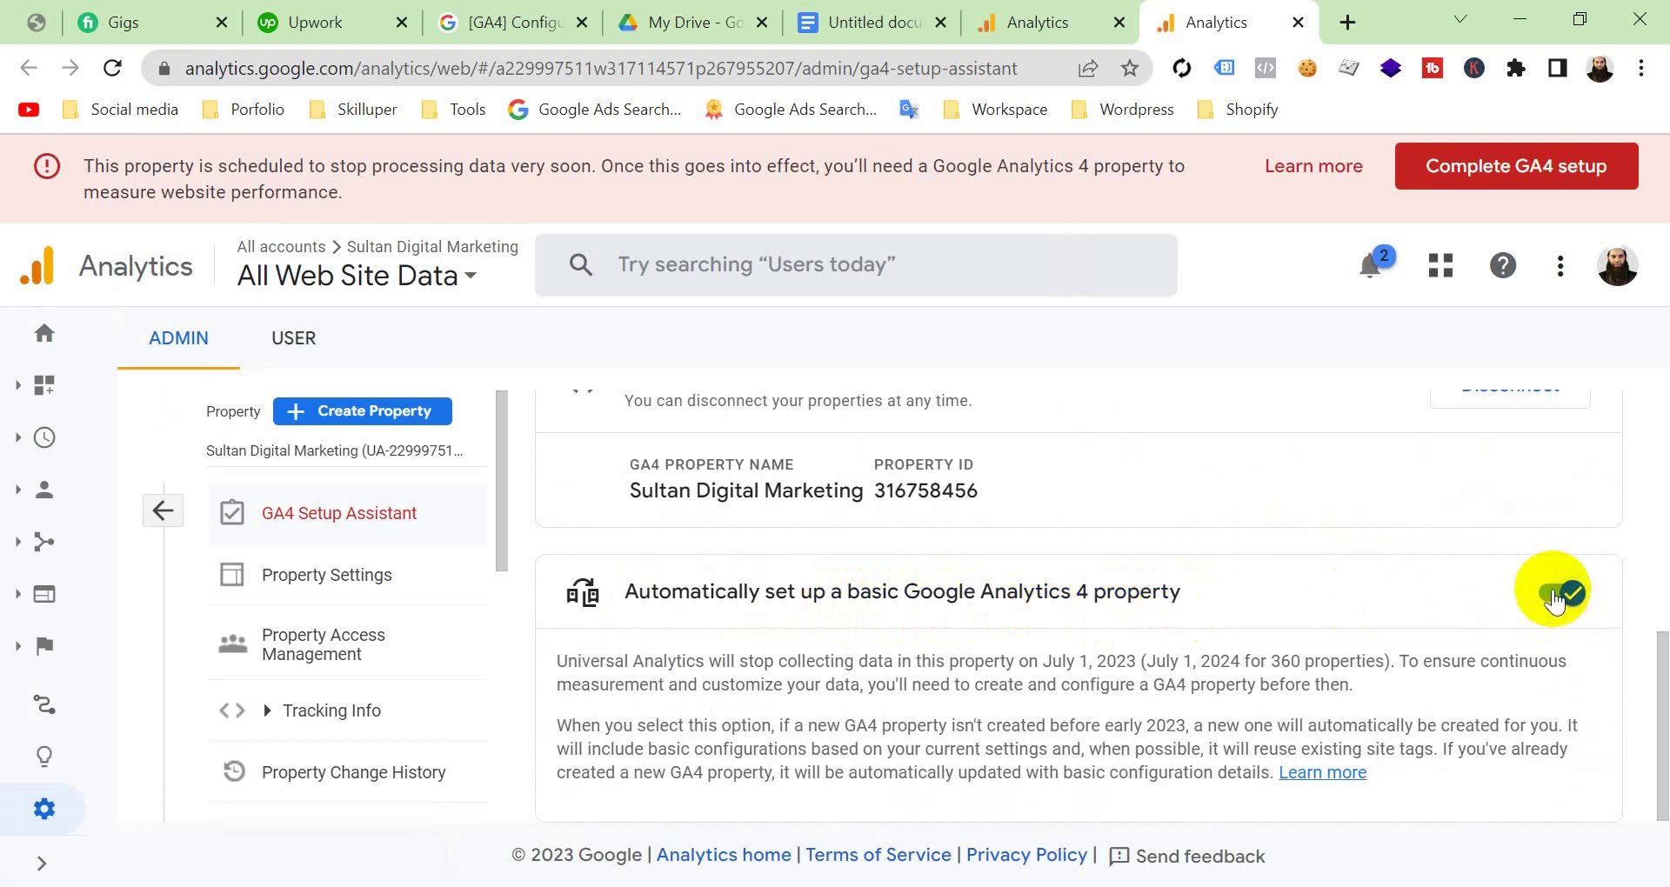
click(1555, 596)
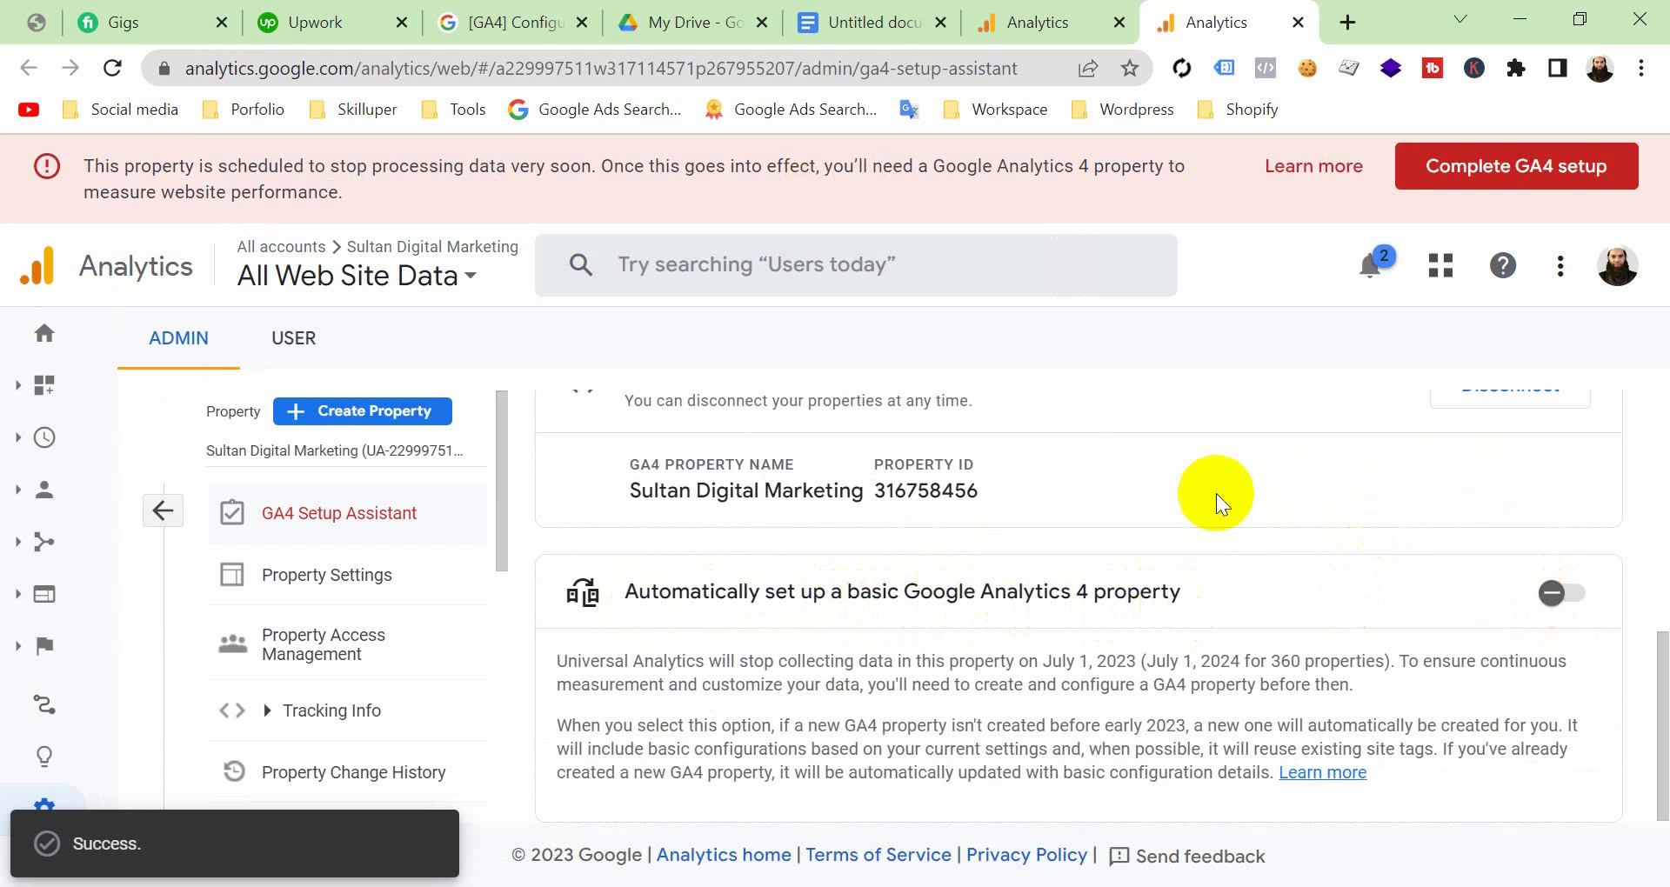
Go from the Universal Analytics property to the Setup Assistant of its connected GA4 property.
scroll(1197, 503, up, 5)
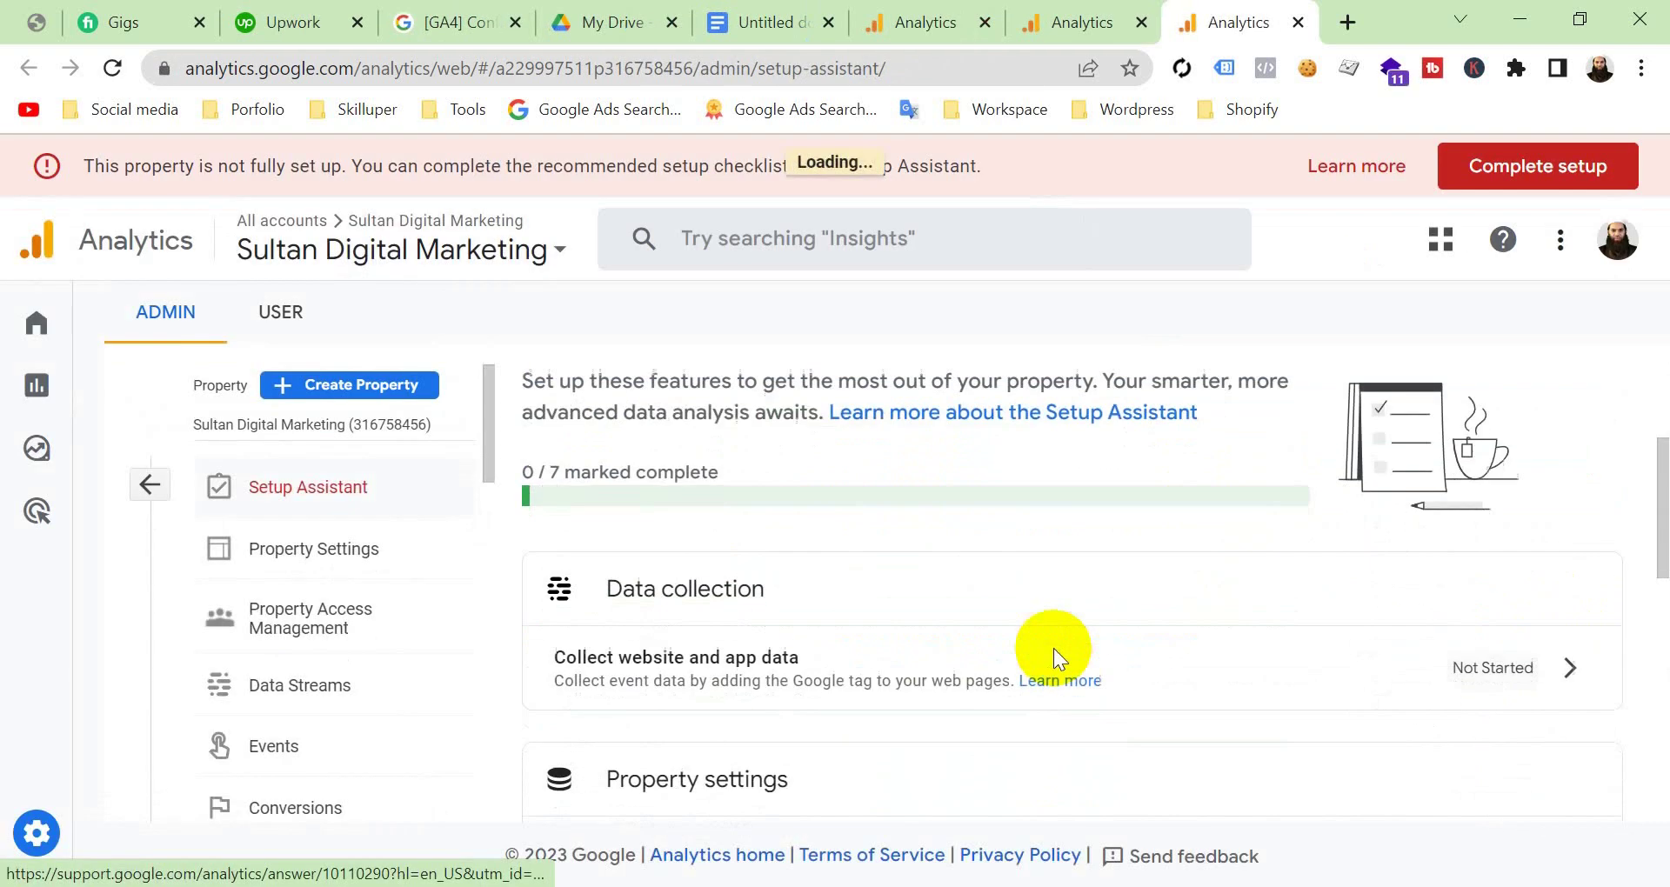
scroll(1052, 649, down, 1)
scroll(1136, 544, up, 4)
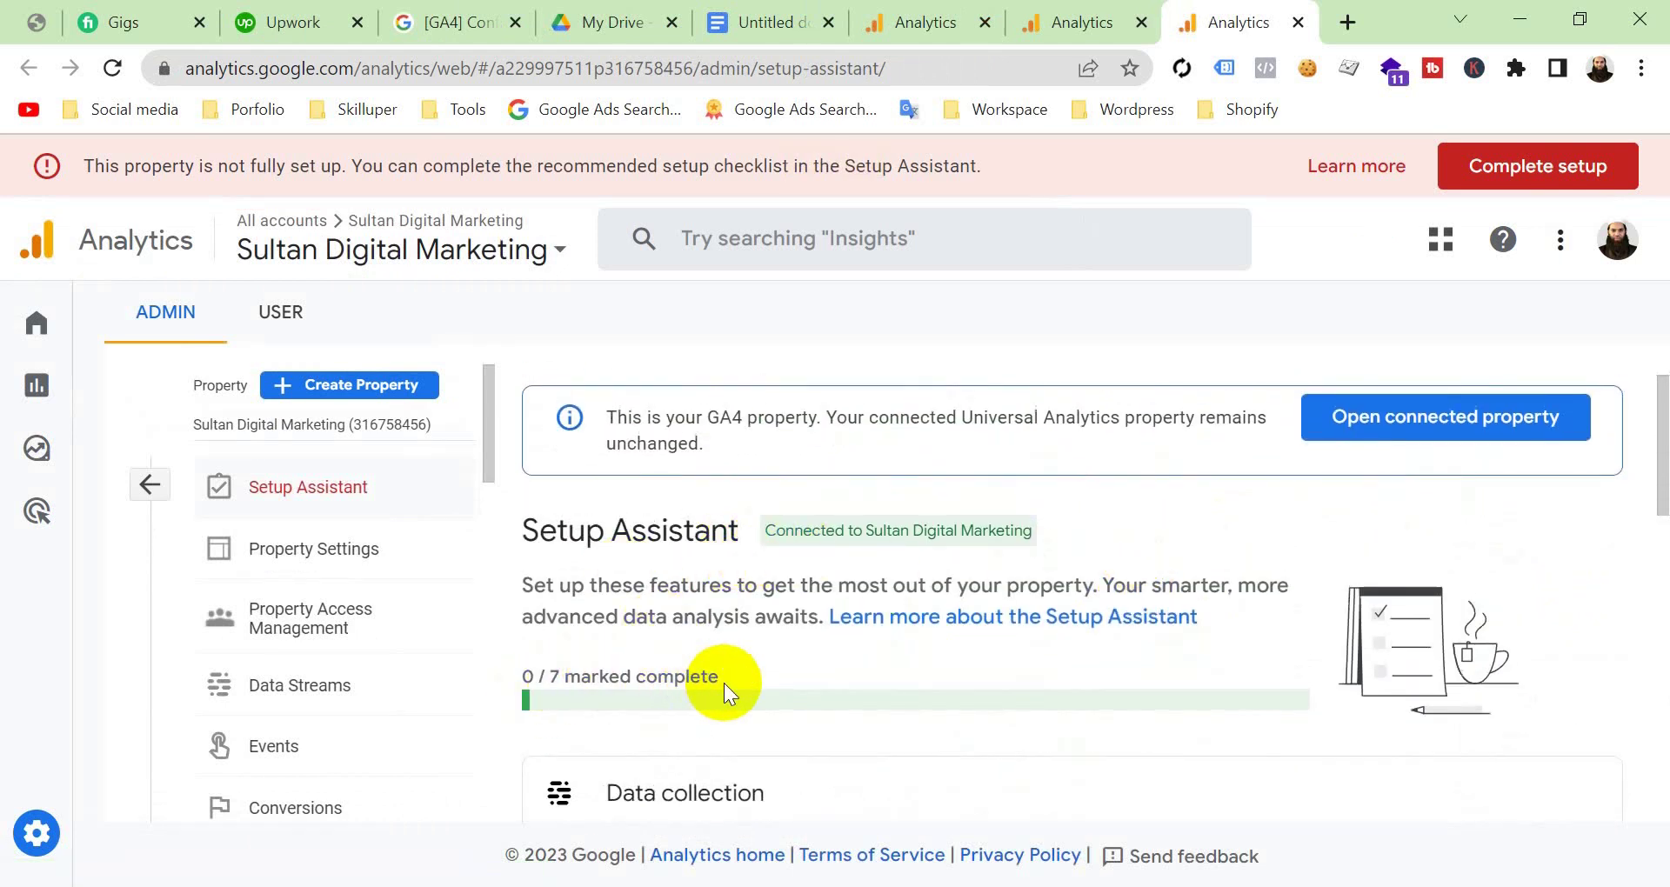
Mark "Collect website and app data" as complete in the Data collection section of the Setup Assistant.
scroll(693, 687, down, 2)
scroll(927, 521, down, 2)
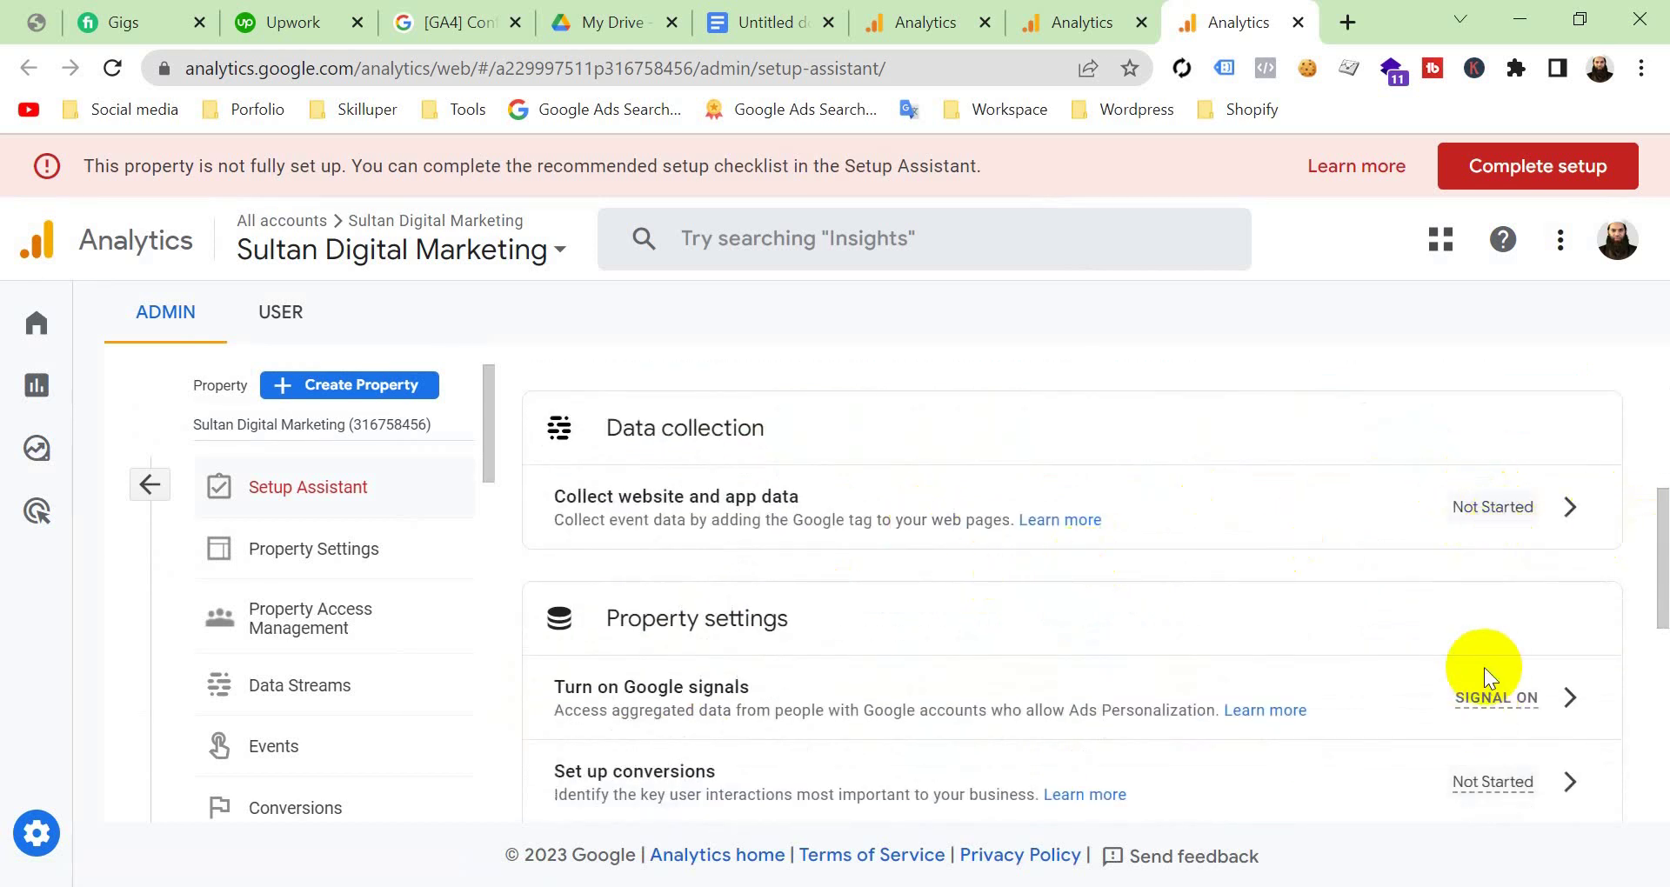
scroll(1484, 679, down, 2)
scroll(1484, 678, up, 1)
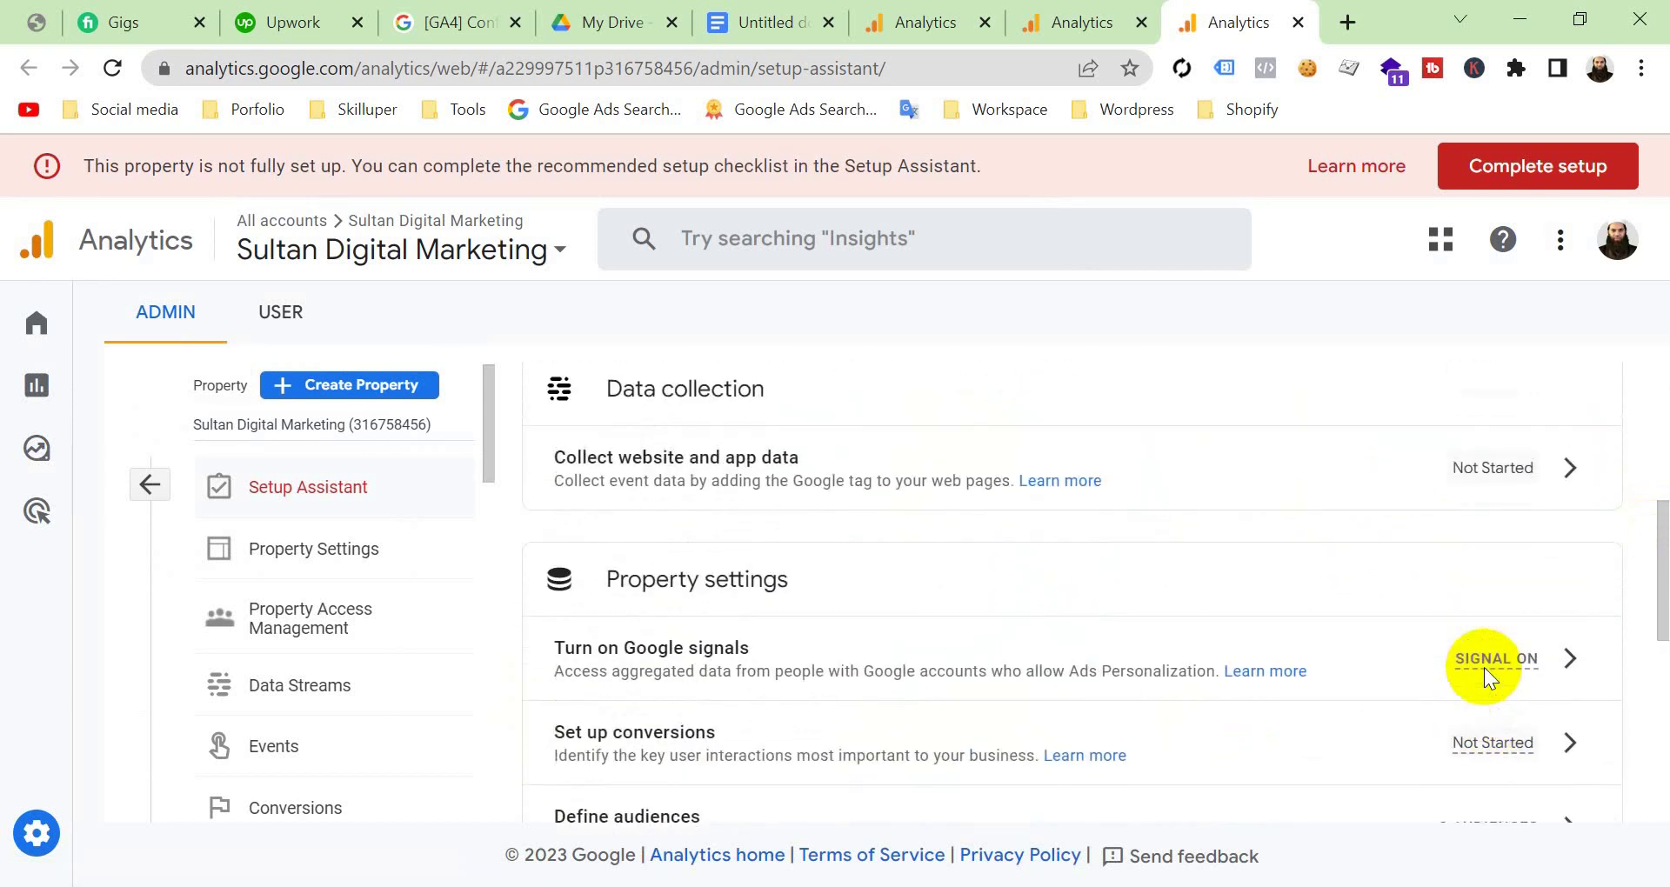
click(1572, 471)
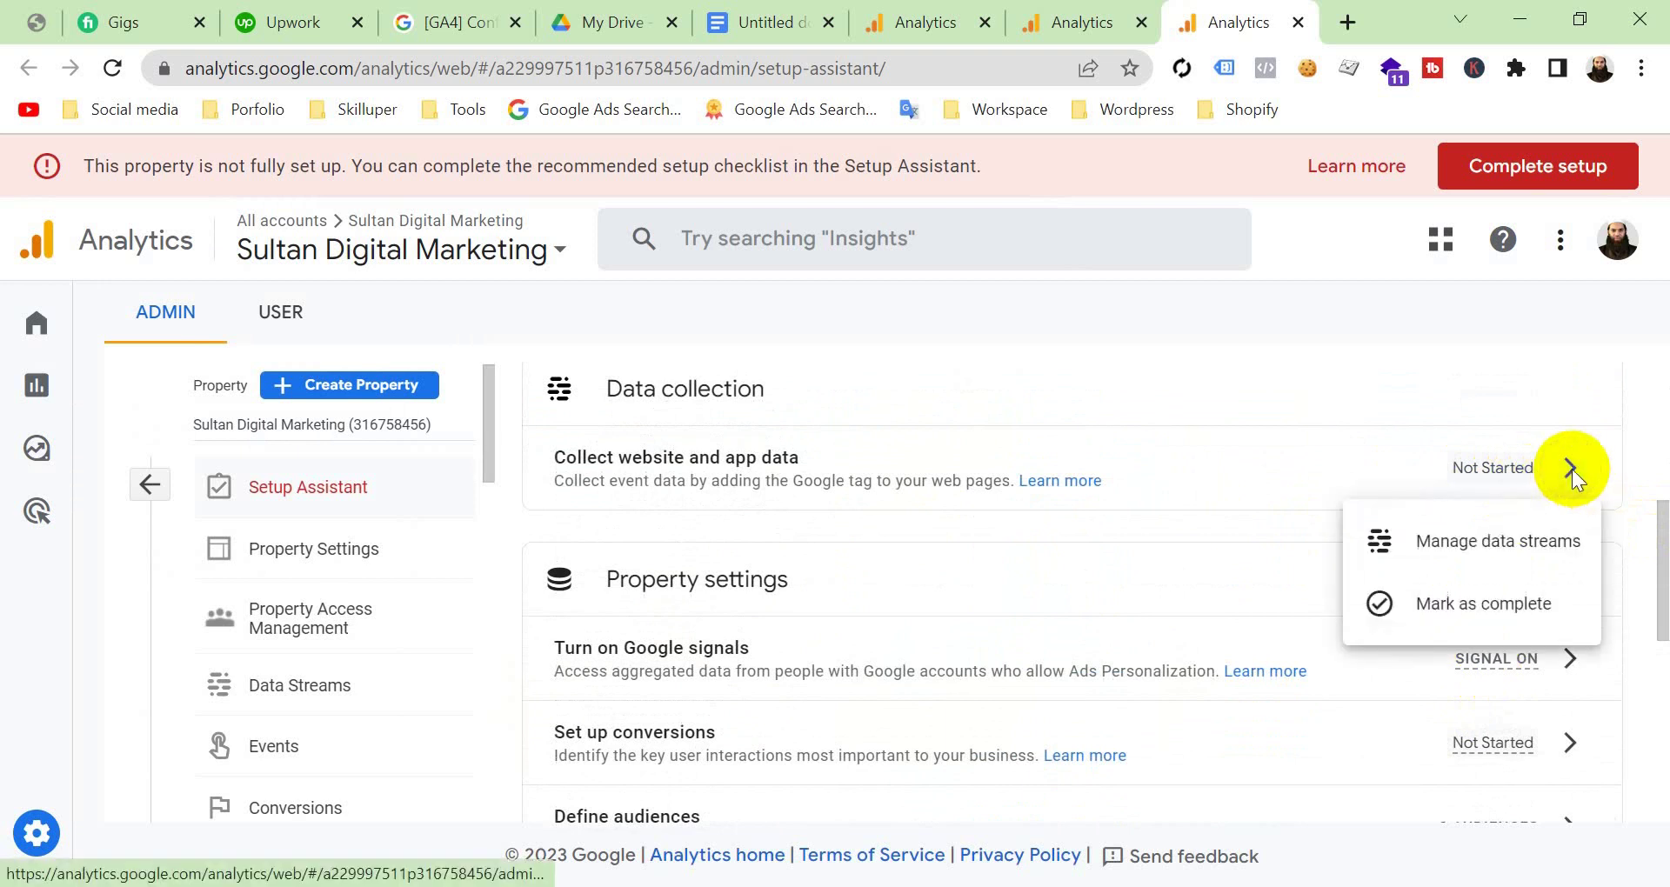
click(1511, 614)
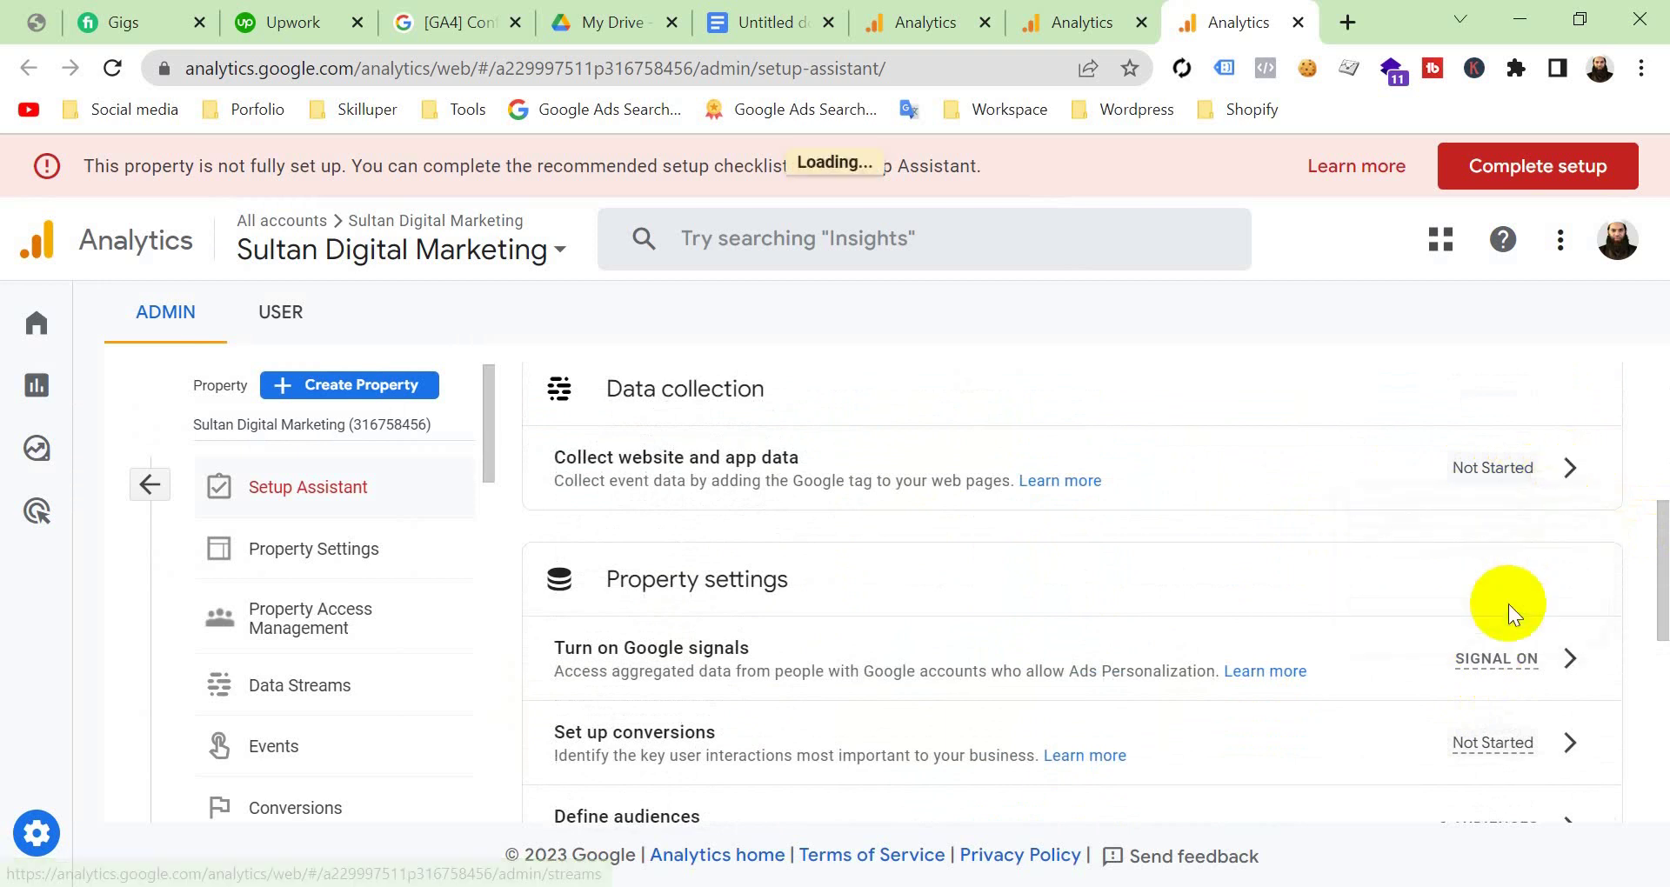
Mark all the Property settings items as complete: Turn on Google signals, Set up conversions and Define audiences.
click(1572, 666)
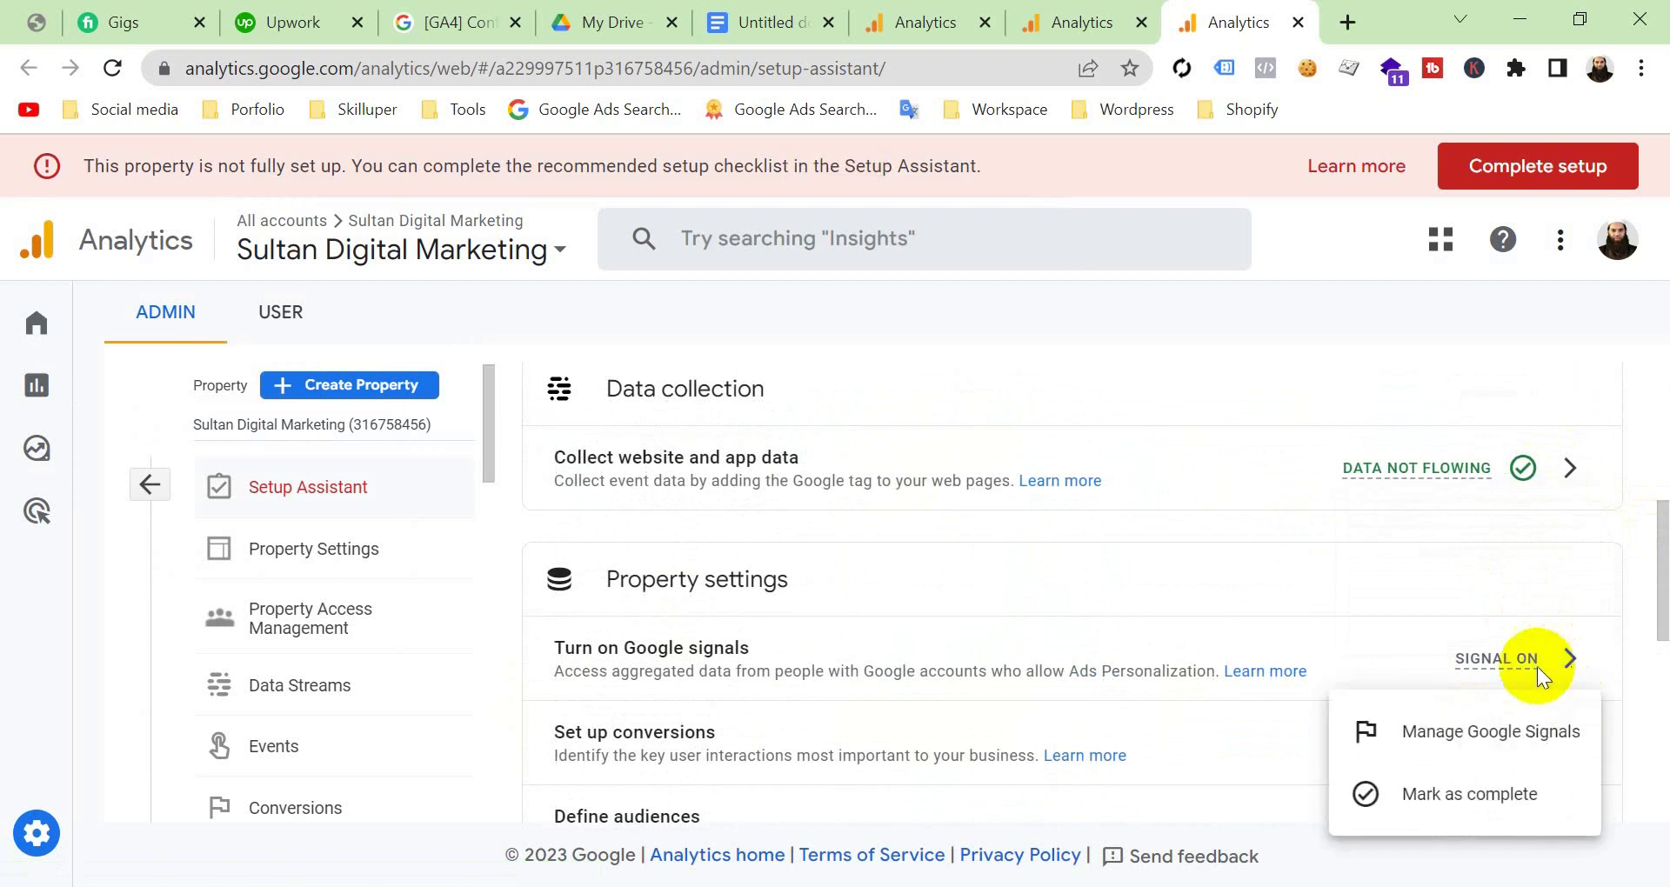
click(1479, 792)
scroll(1413, 609, down, 3)
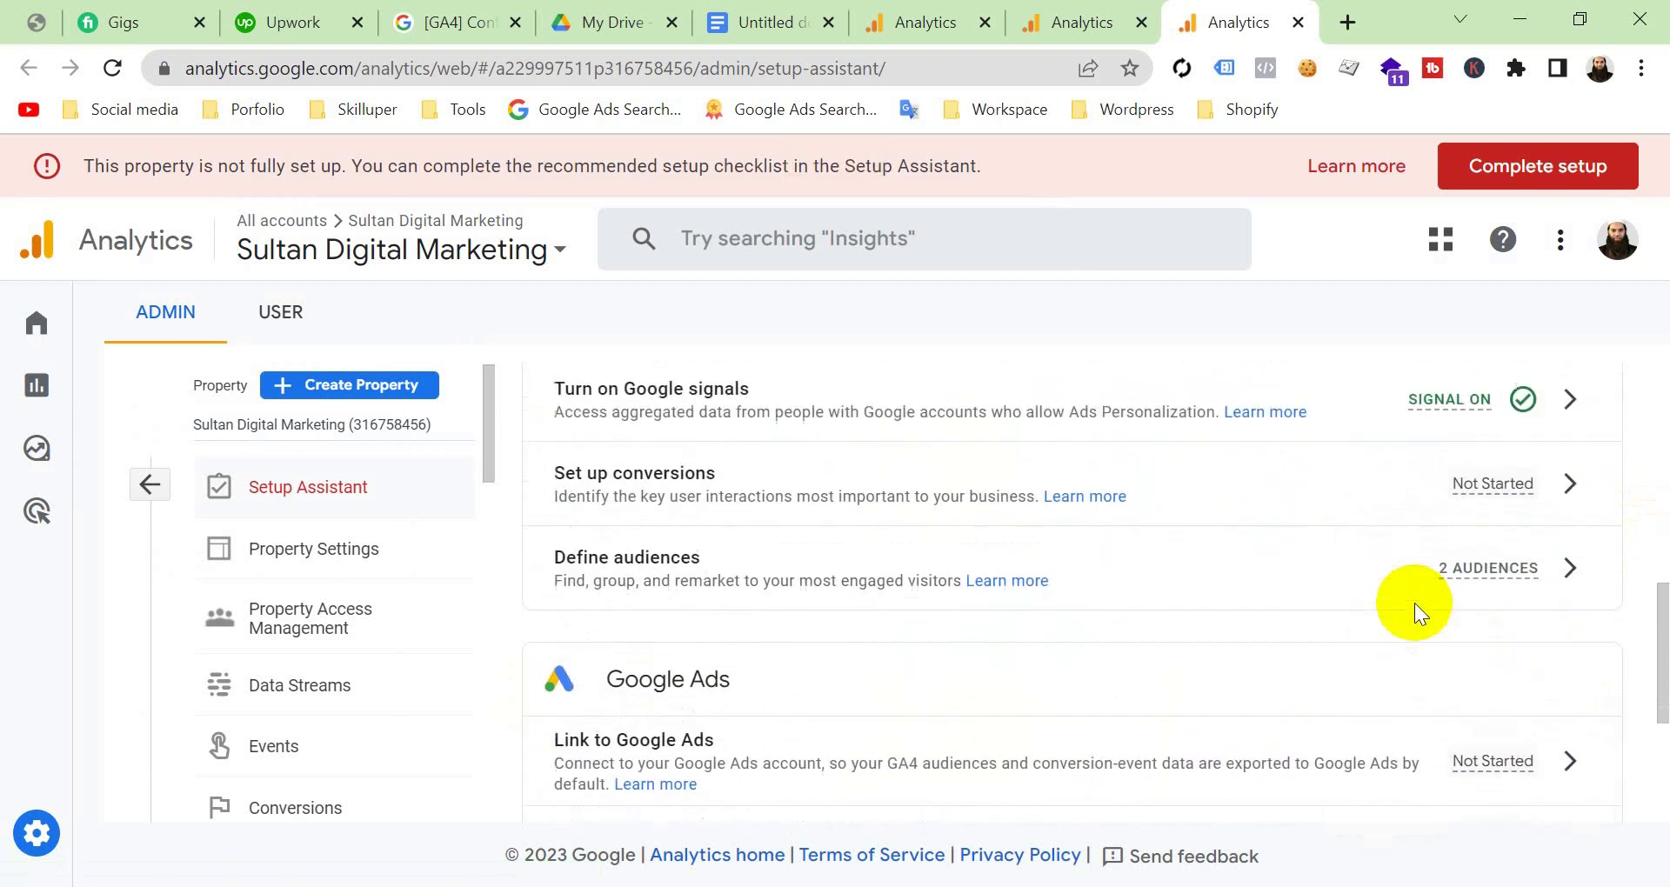
click(1568, 503)
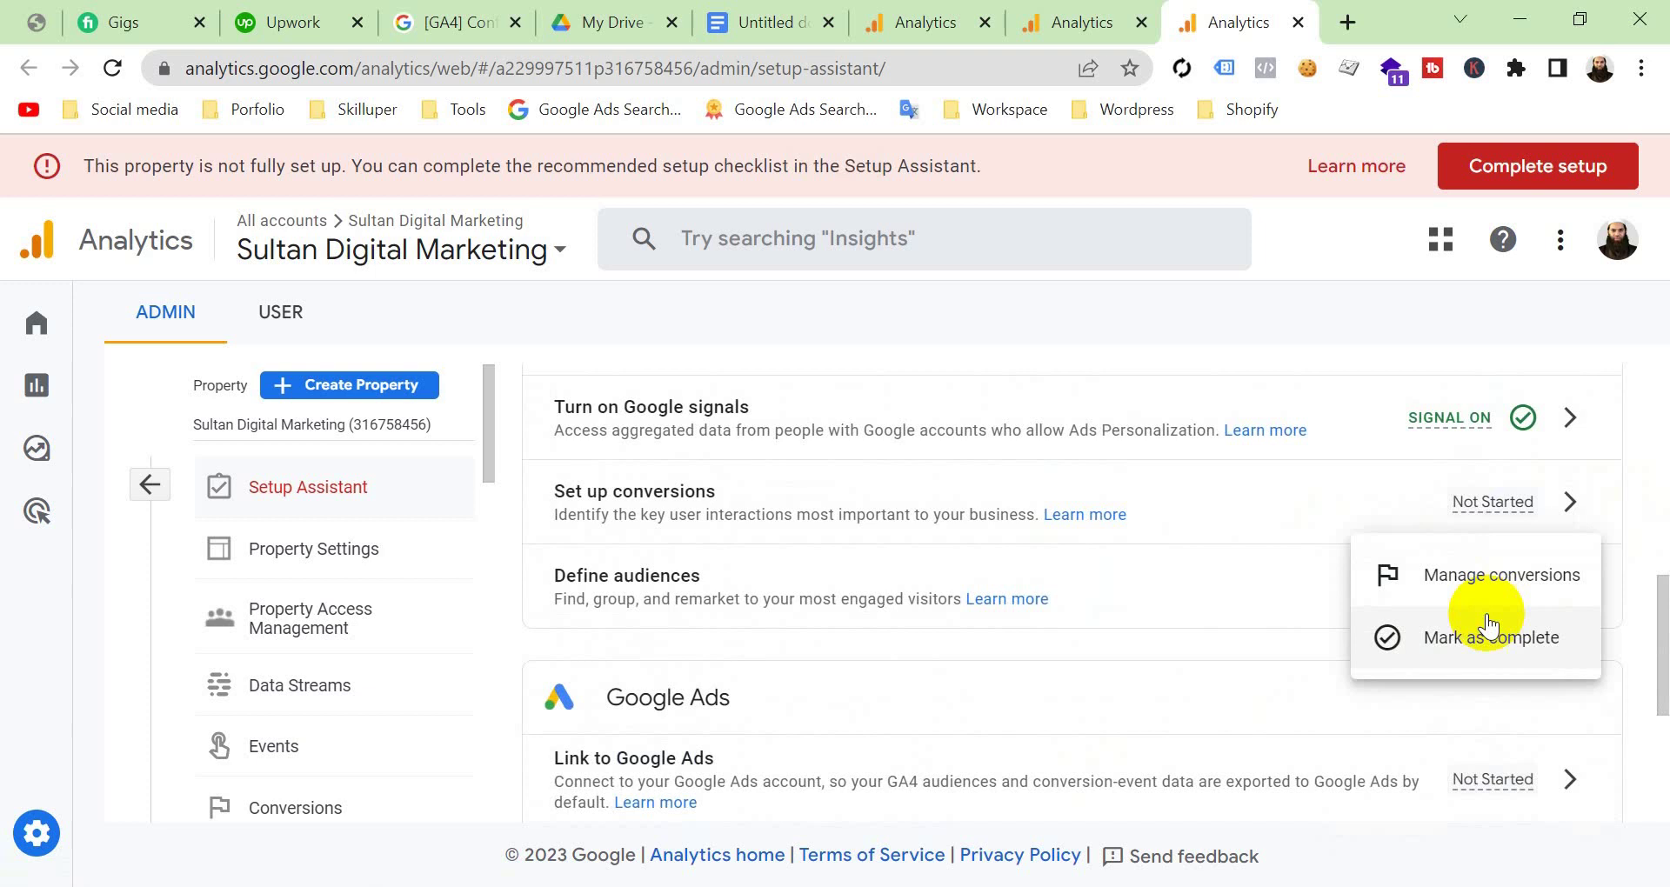
click(1489, 628)
click(1571, 585)
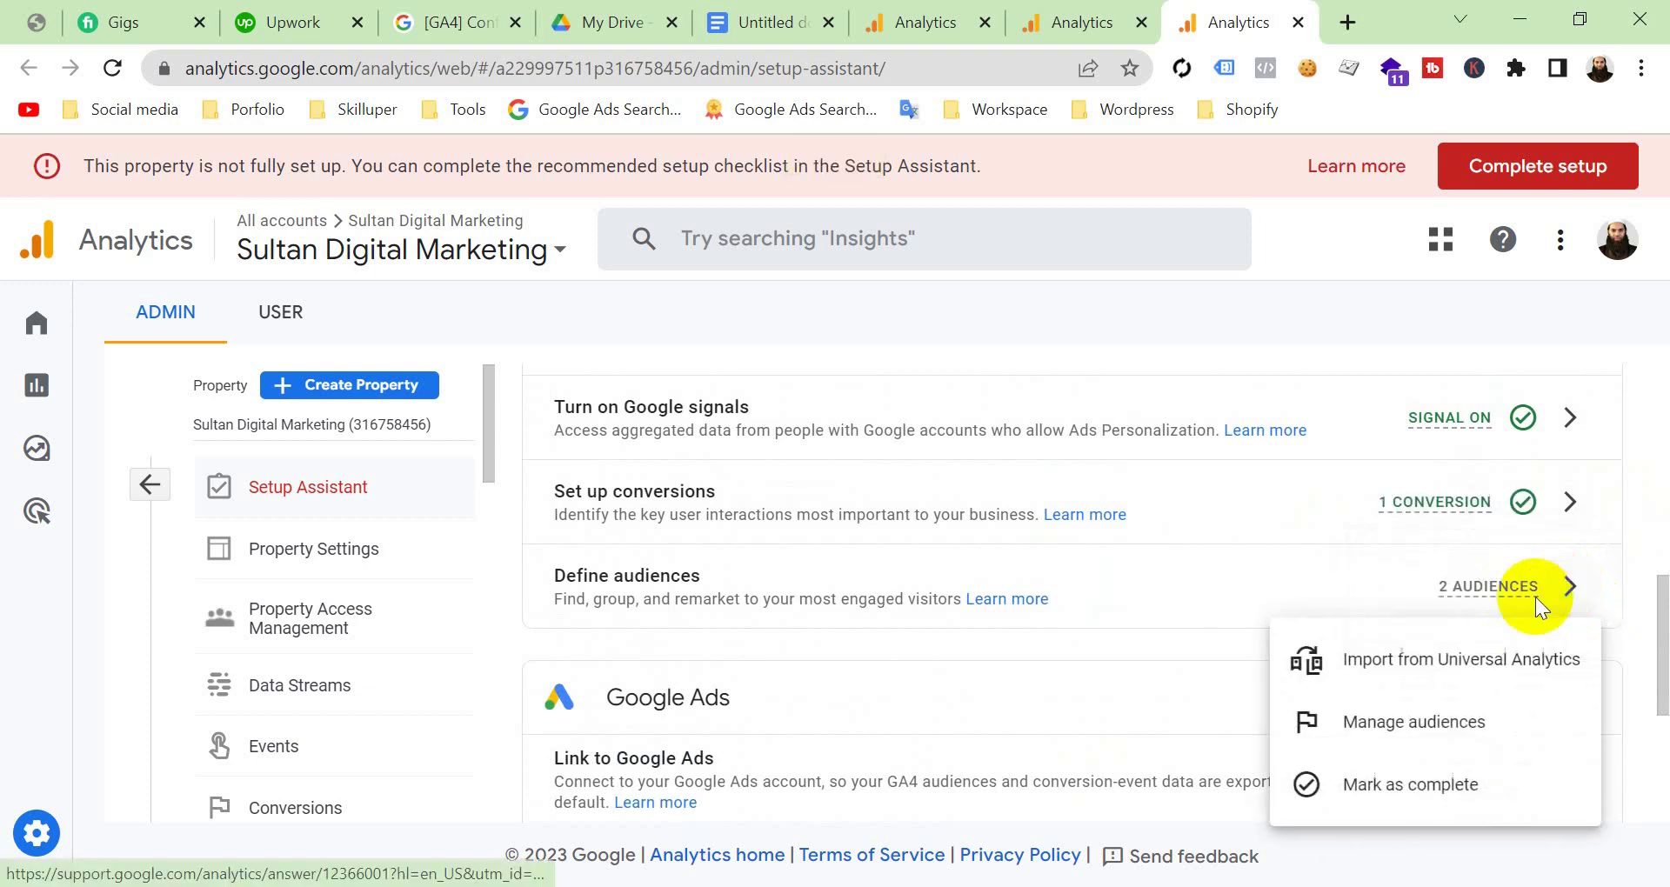
click(1463, 785)
Mark all the Google Ads items as complete: Link to Google Ads, Bid on GA4 conversions and Target ads to GA4 audiences.
scroll(1462, 785, down, 3)
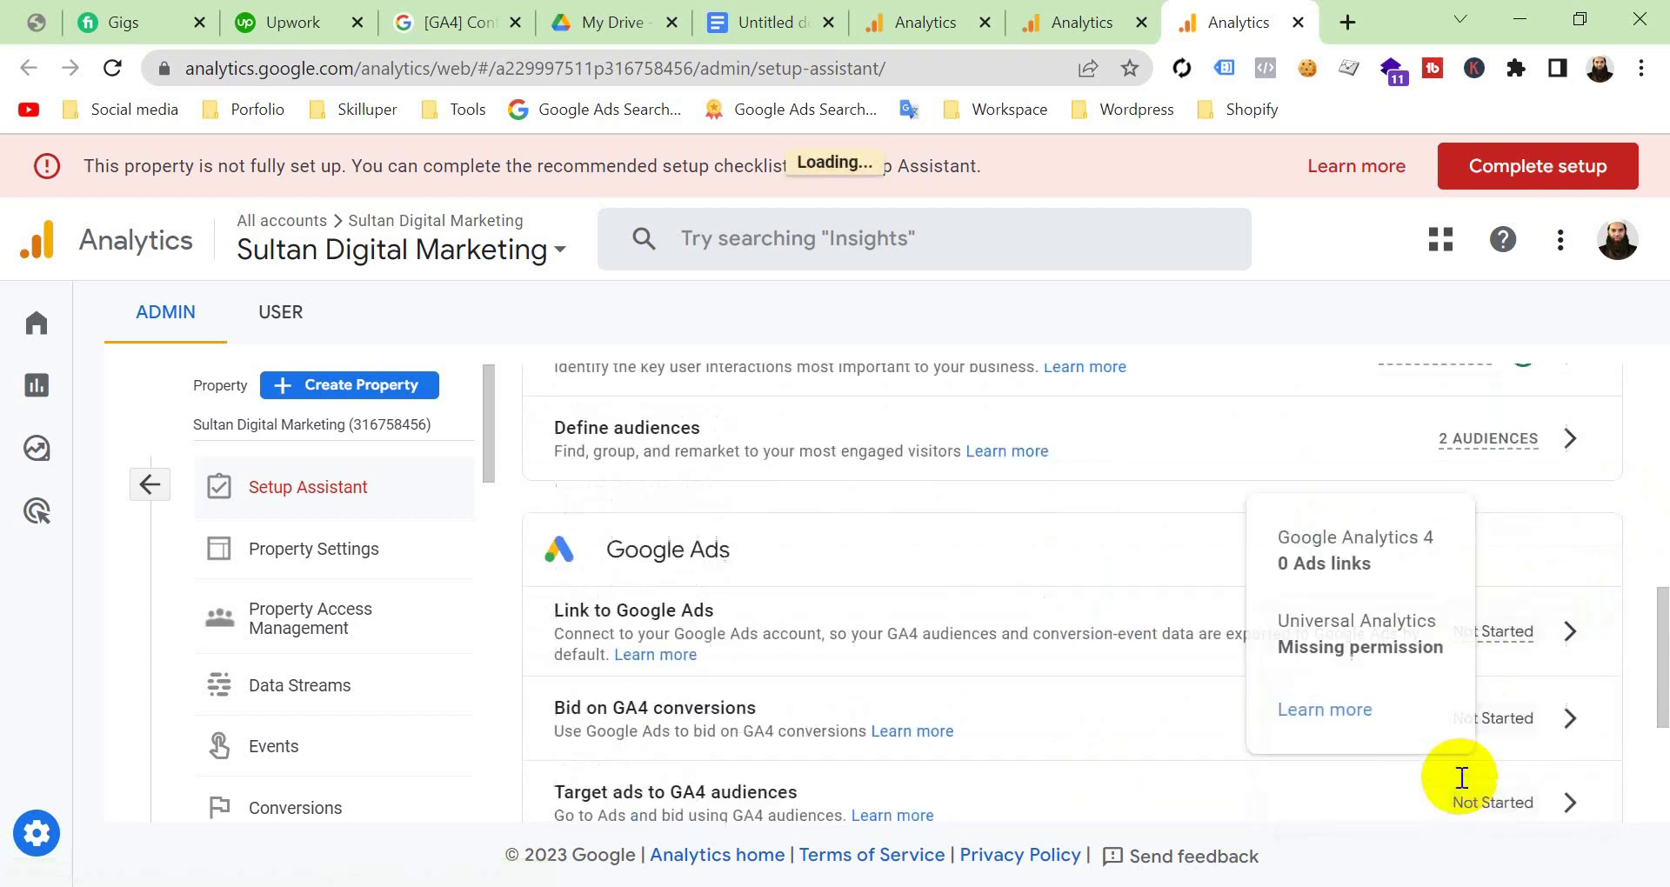
click(1566, 539)
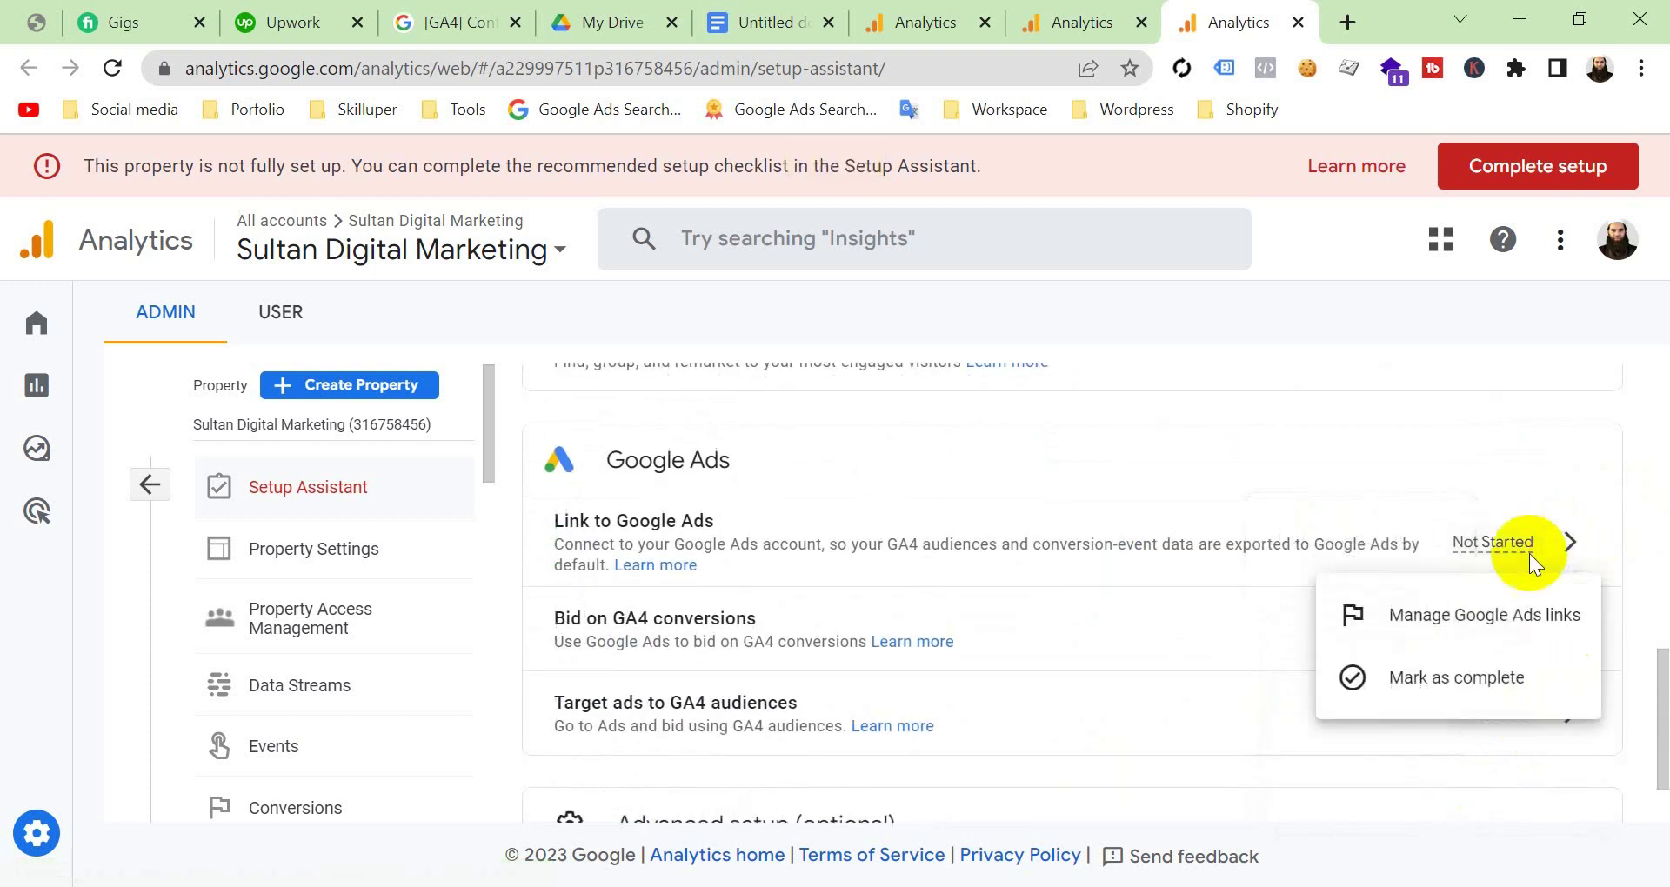
click(1478, 670)
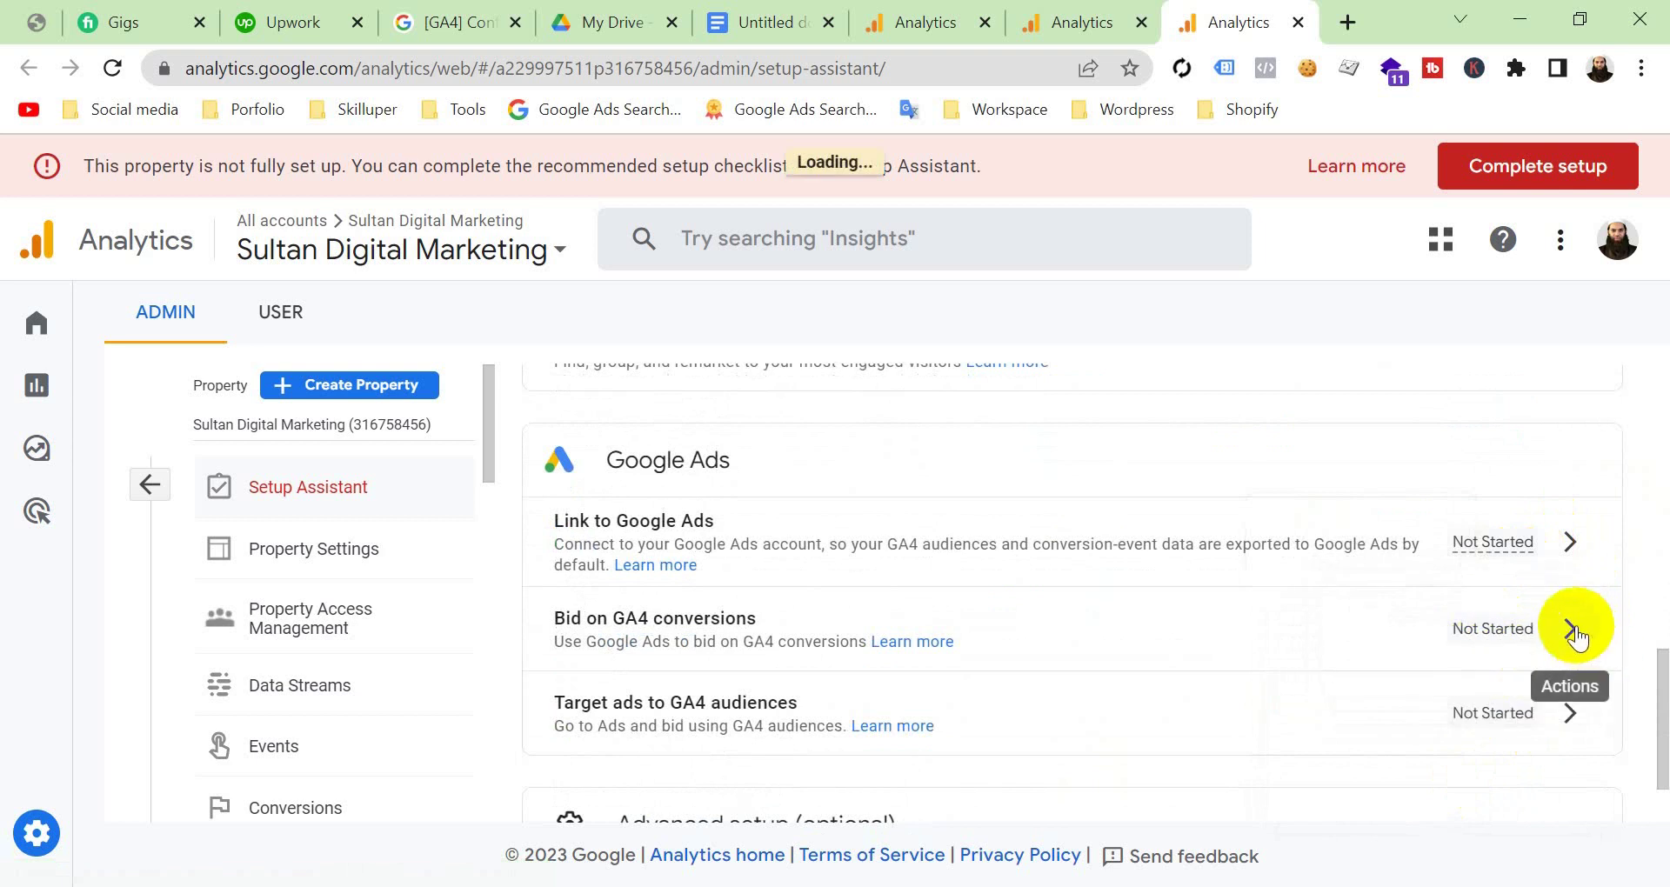
click(1573, 630)
click(1490, 701)
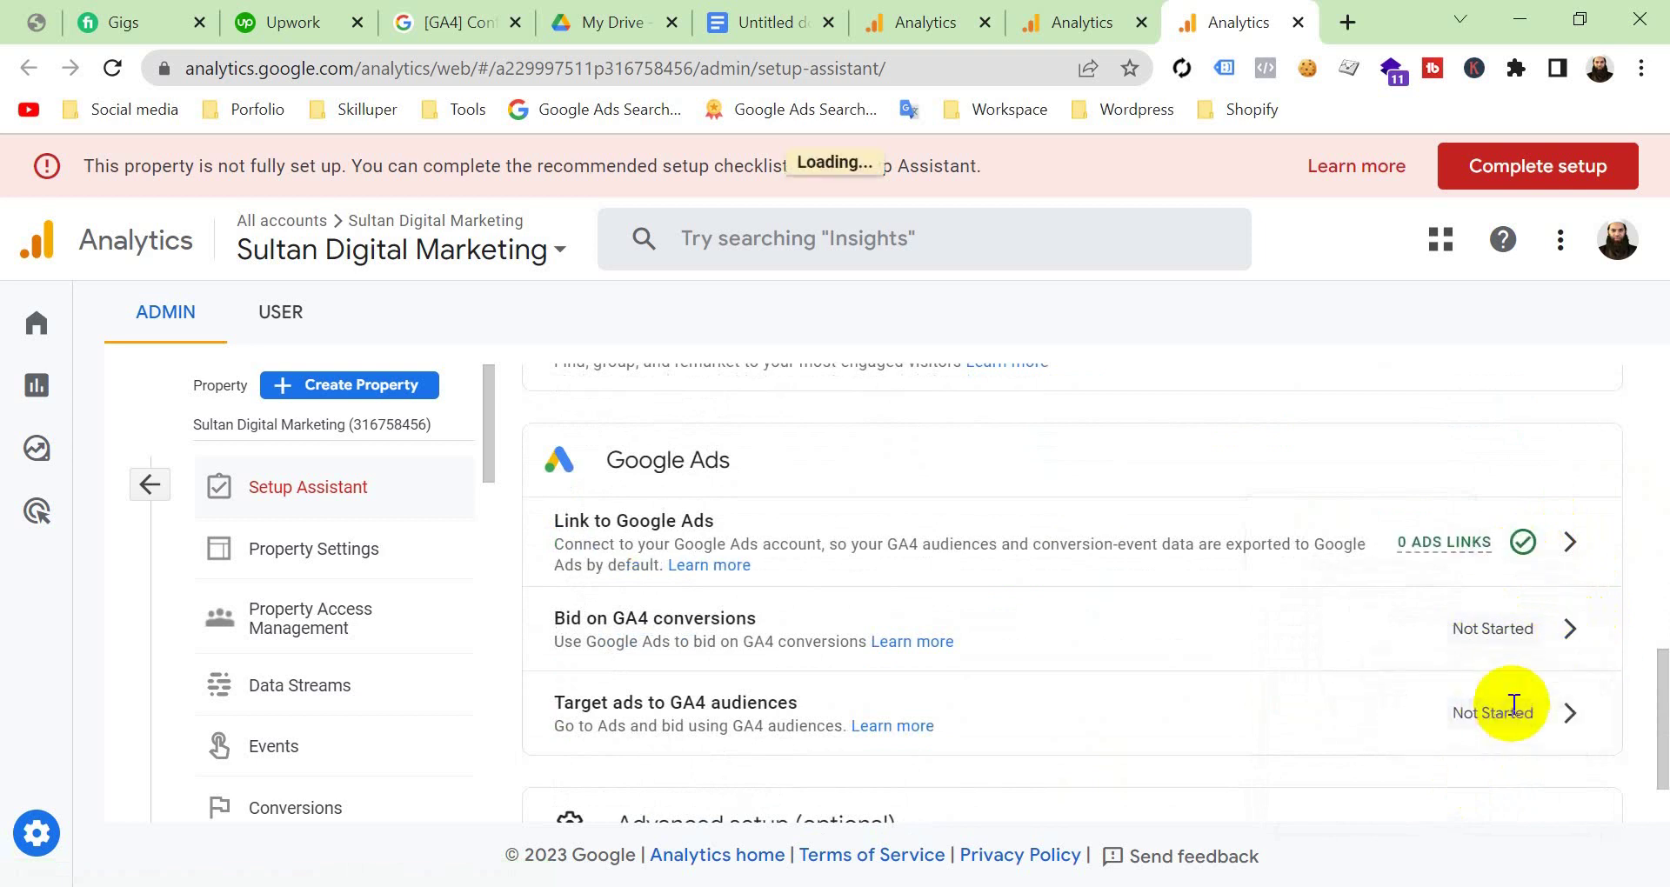
click(1571, 718)
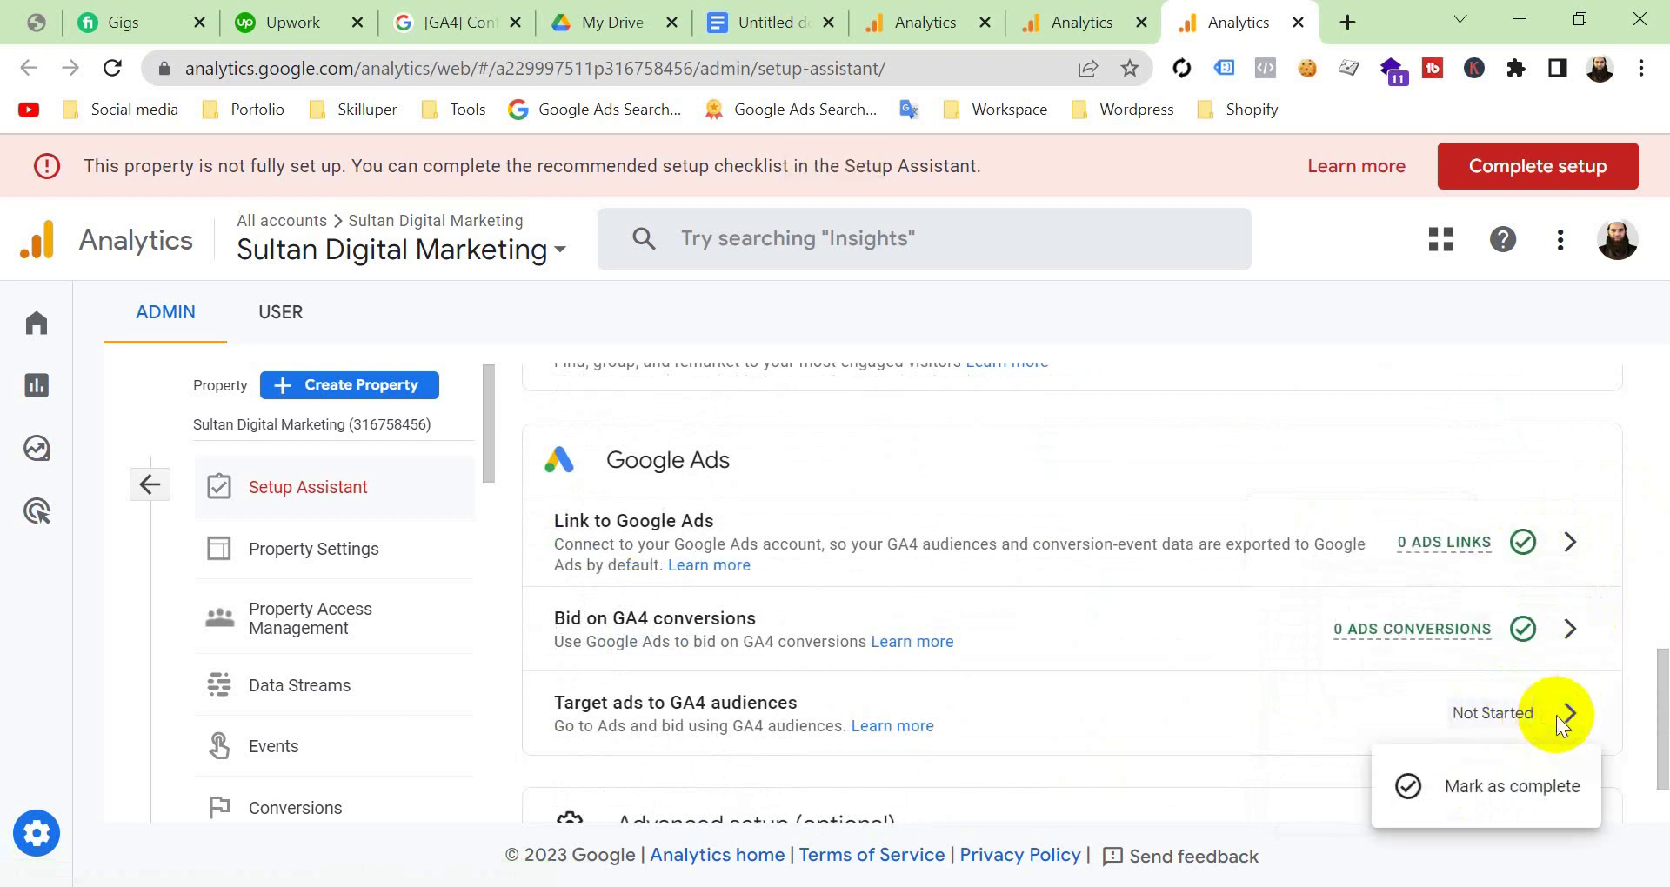
click(1511, 802)
Expand the optional Advanced setup section and mark "Import data" as complete.
scroll(1334, 615, down, 1)
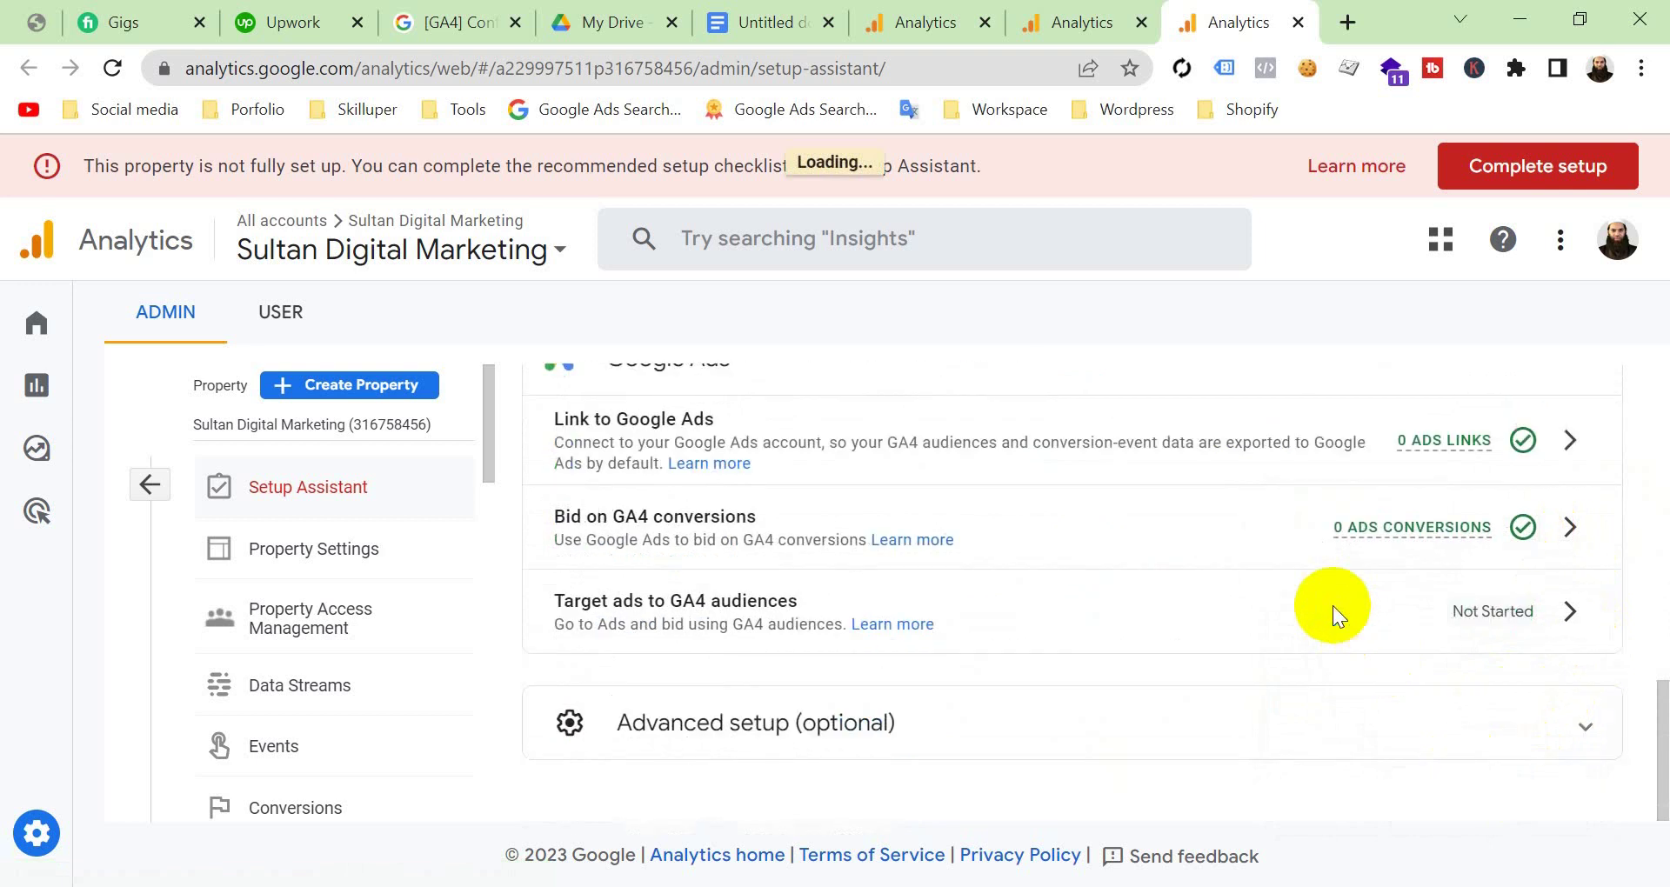
click(1557, 721)
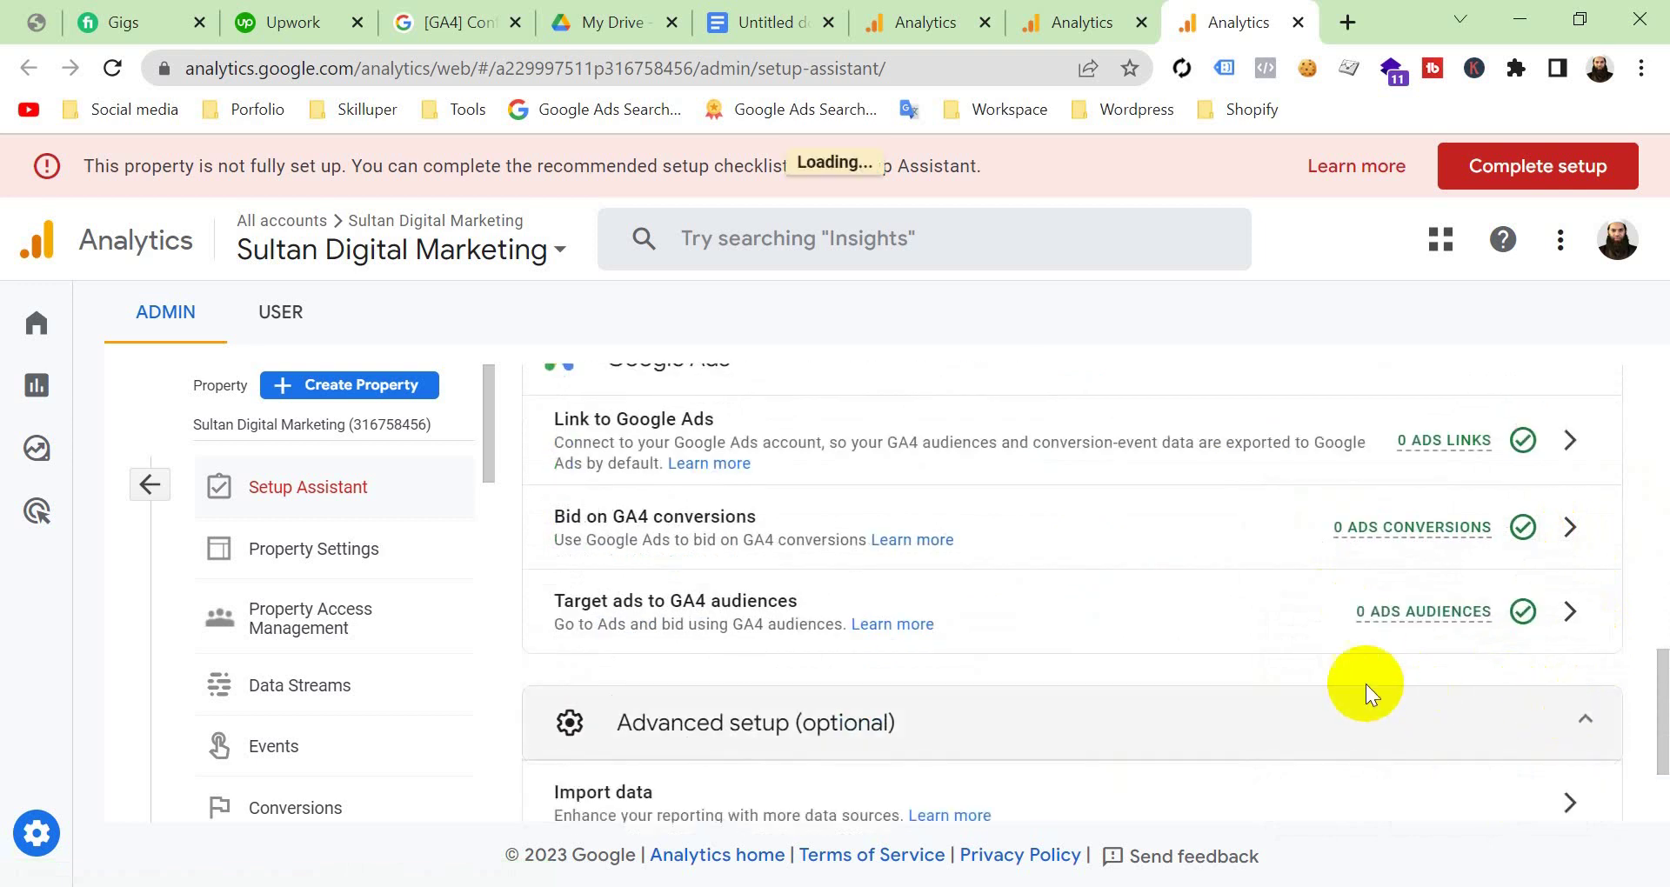
scroll(1368, 690, down, 2)
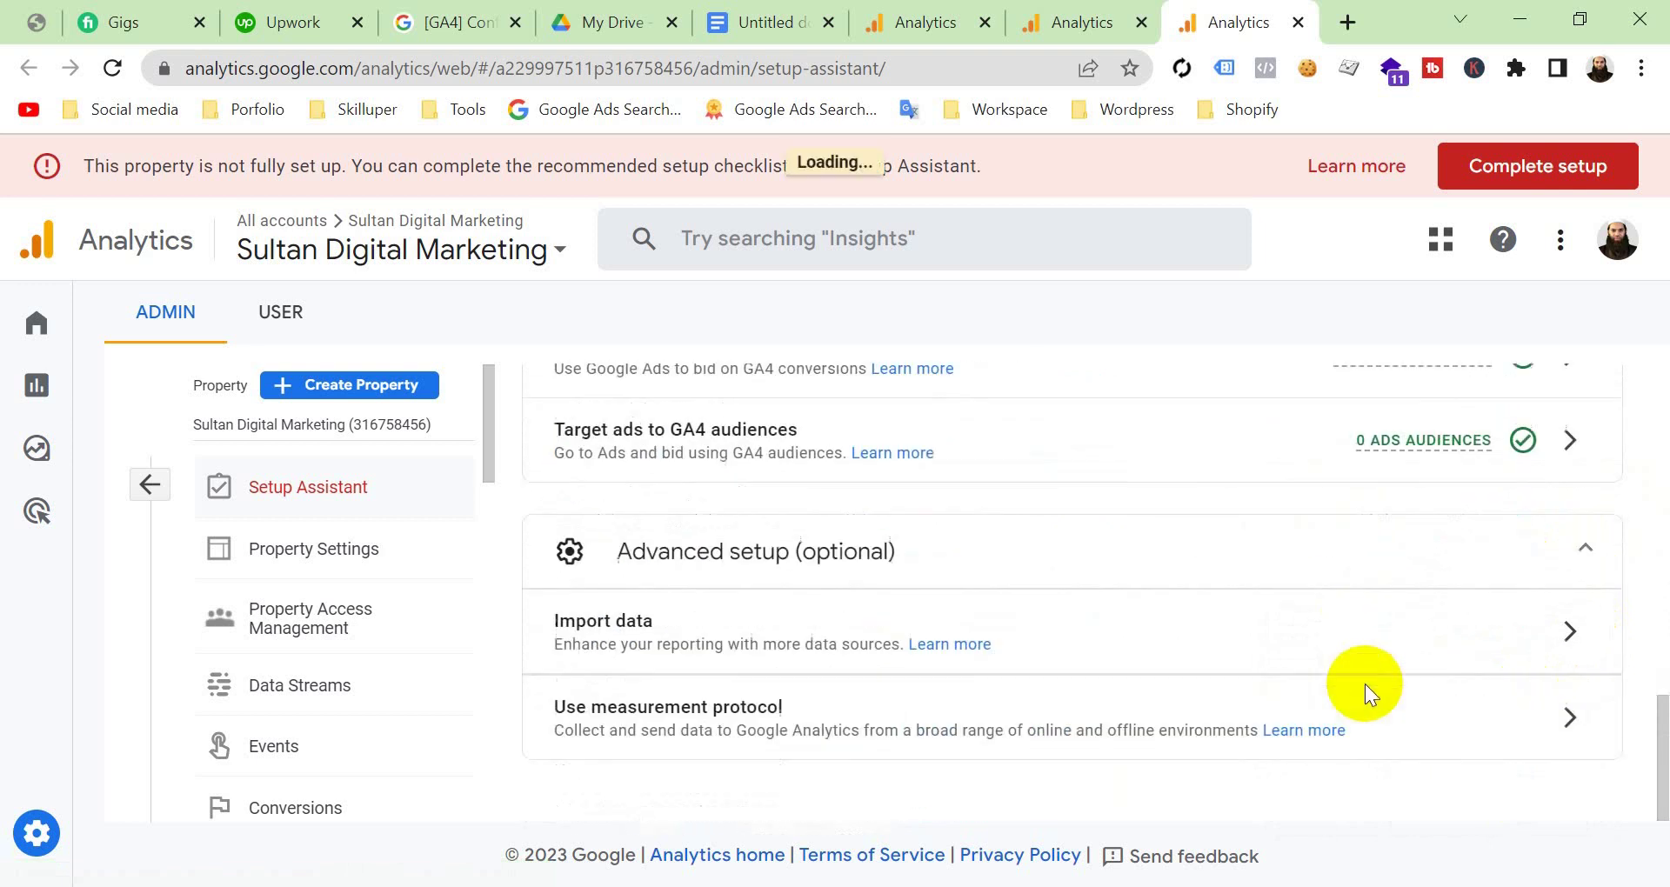
click(1570, 634)
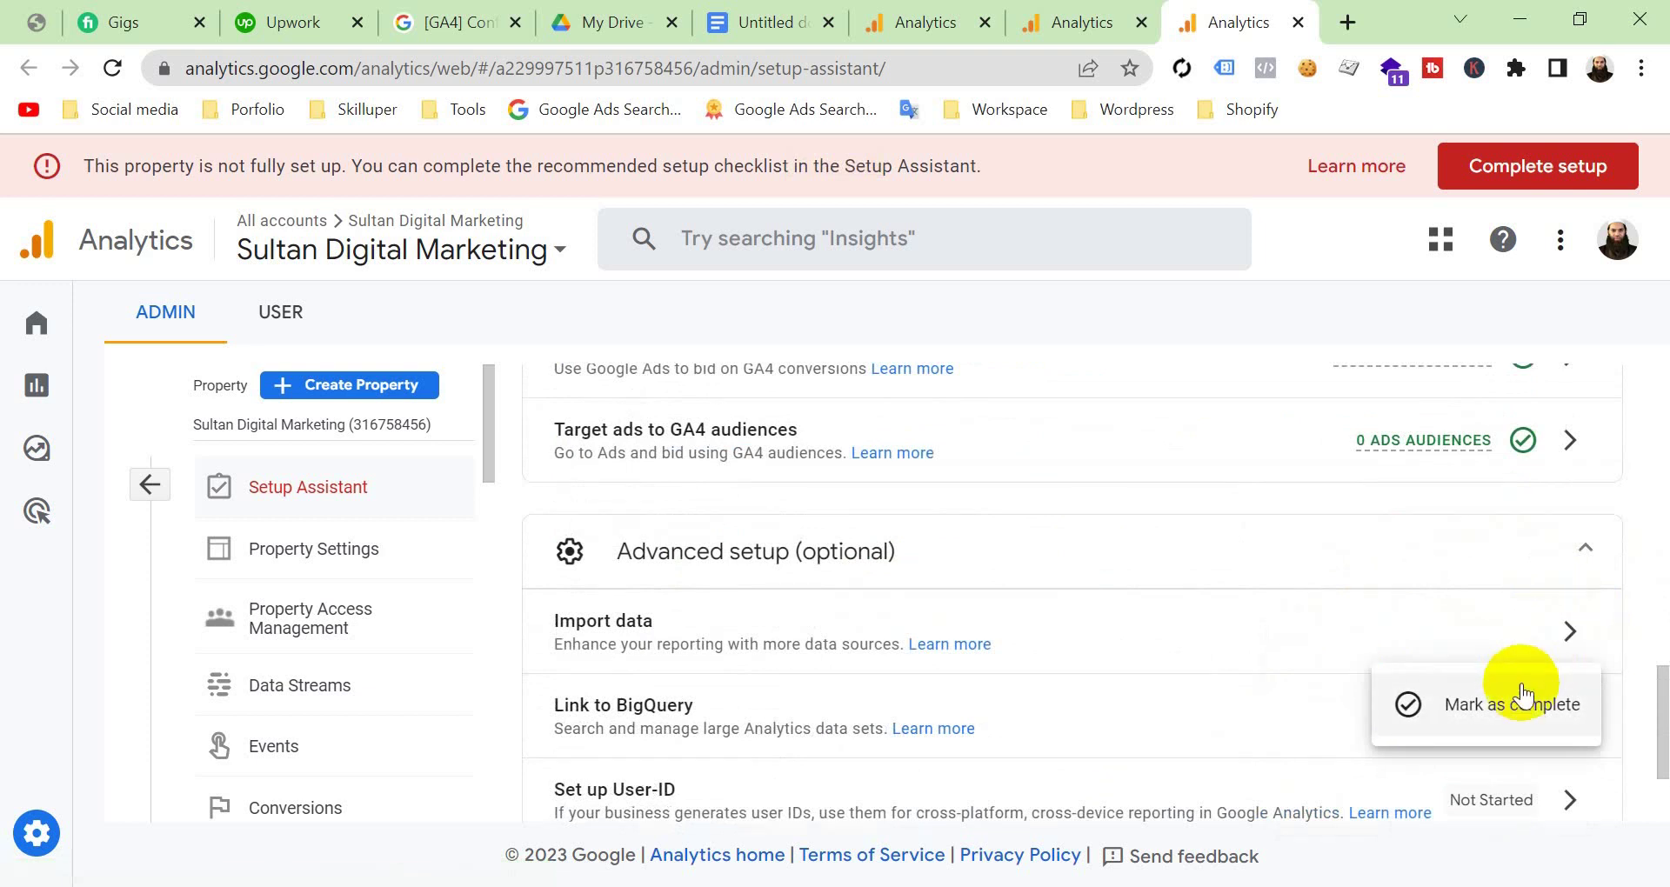
click(1518, 706)
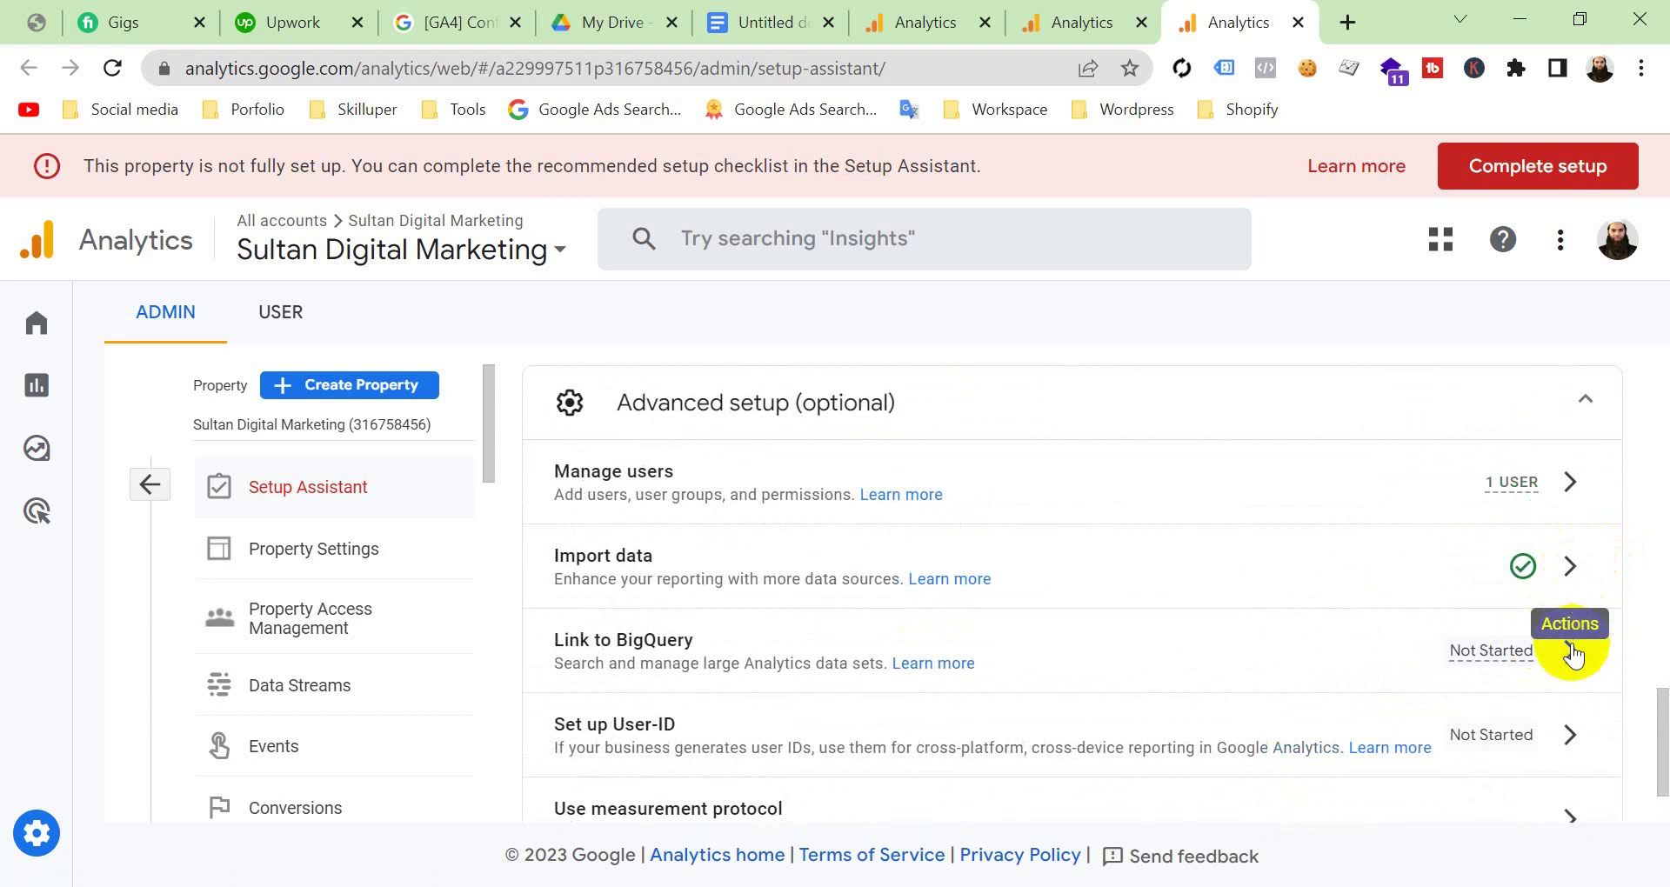
Mark "Link to BigQuery" and "Manage users" as complete in the Advanced setup section.
click(1573, 654)
click(1488, 783)
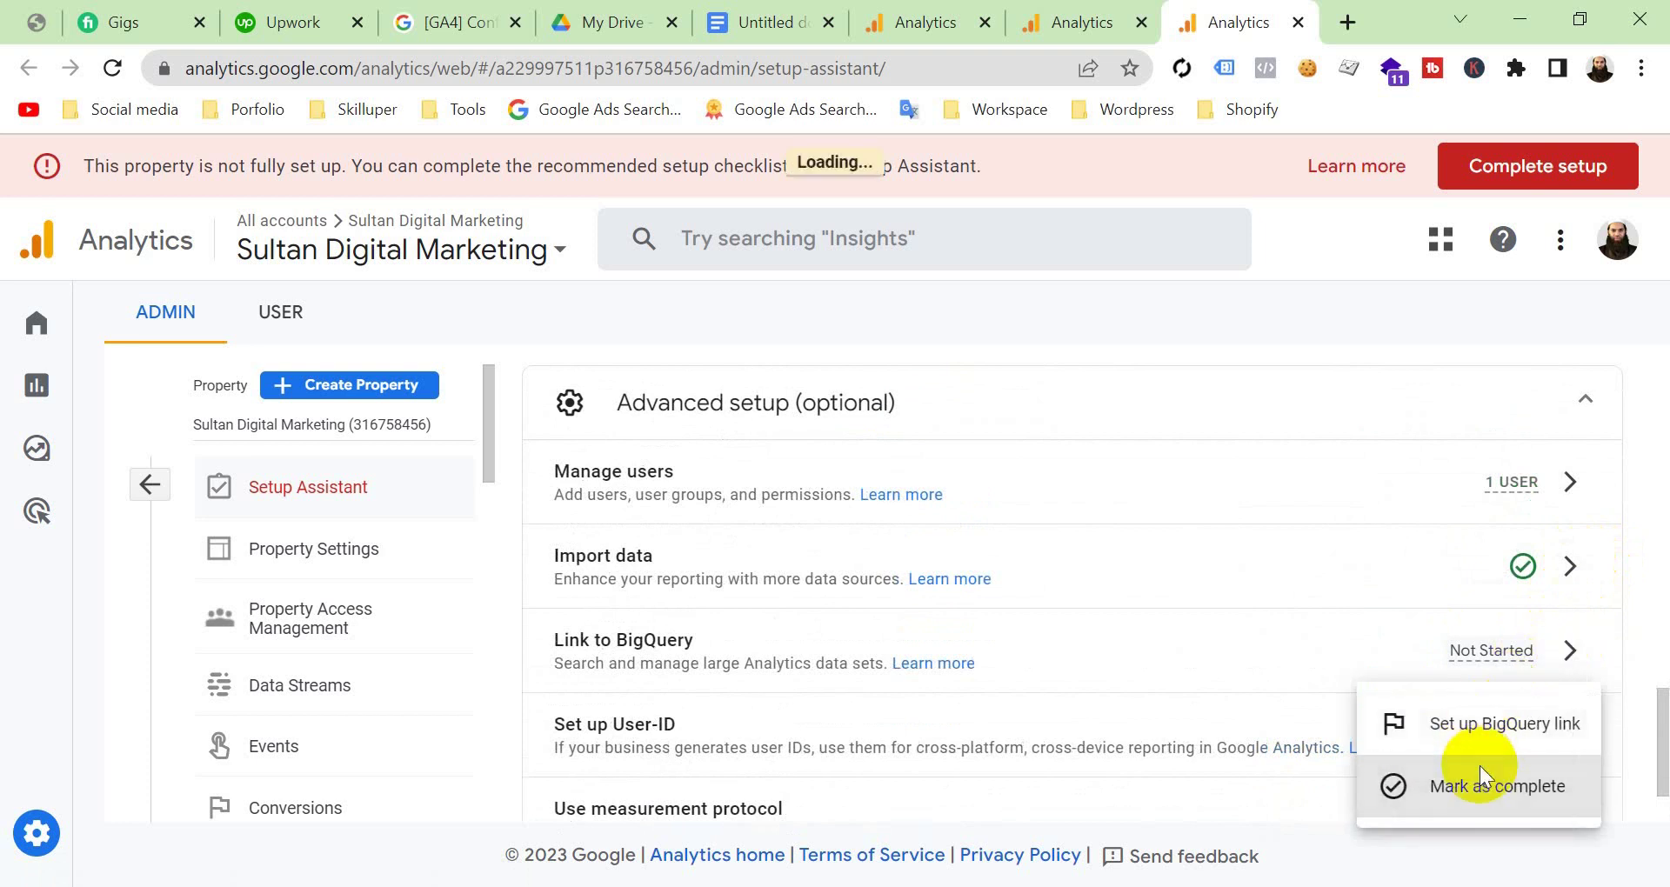
click(1570, 483)
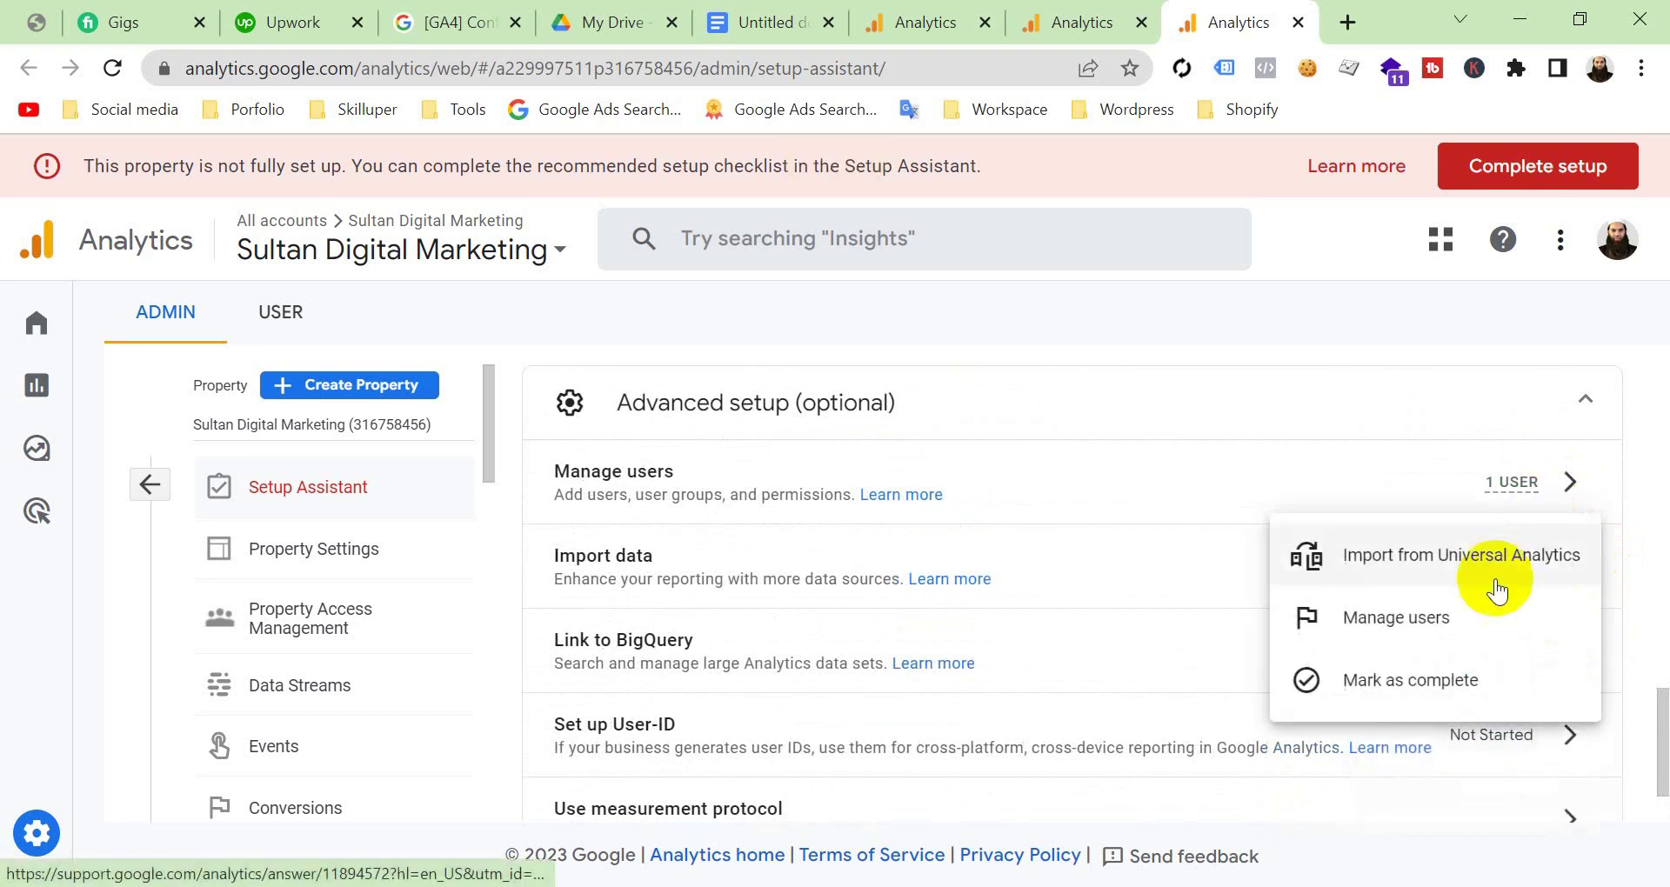
click(1446, 689)
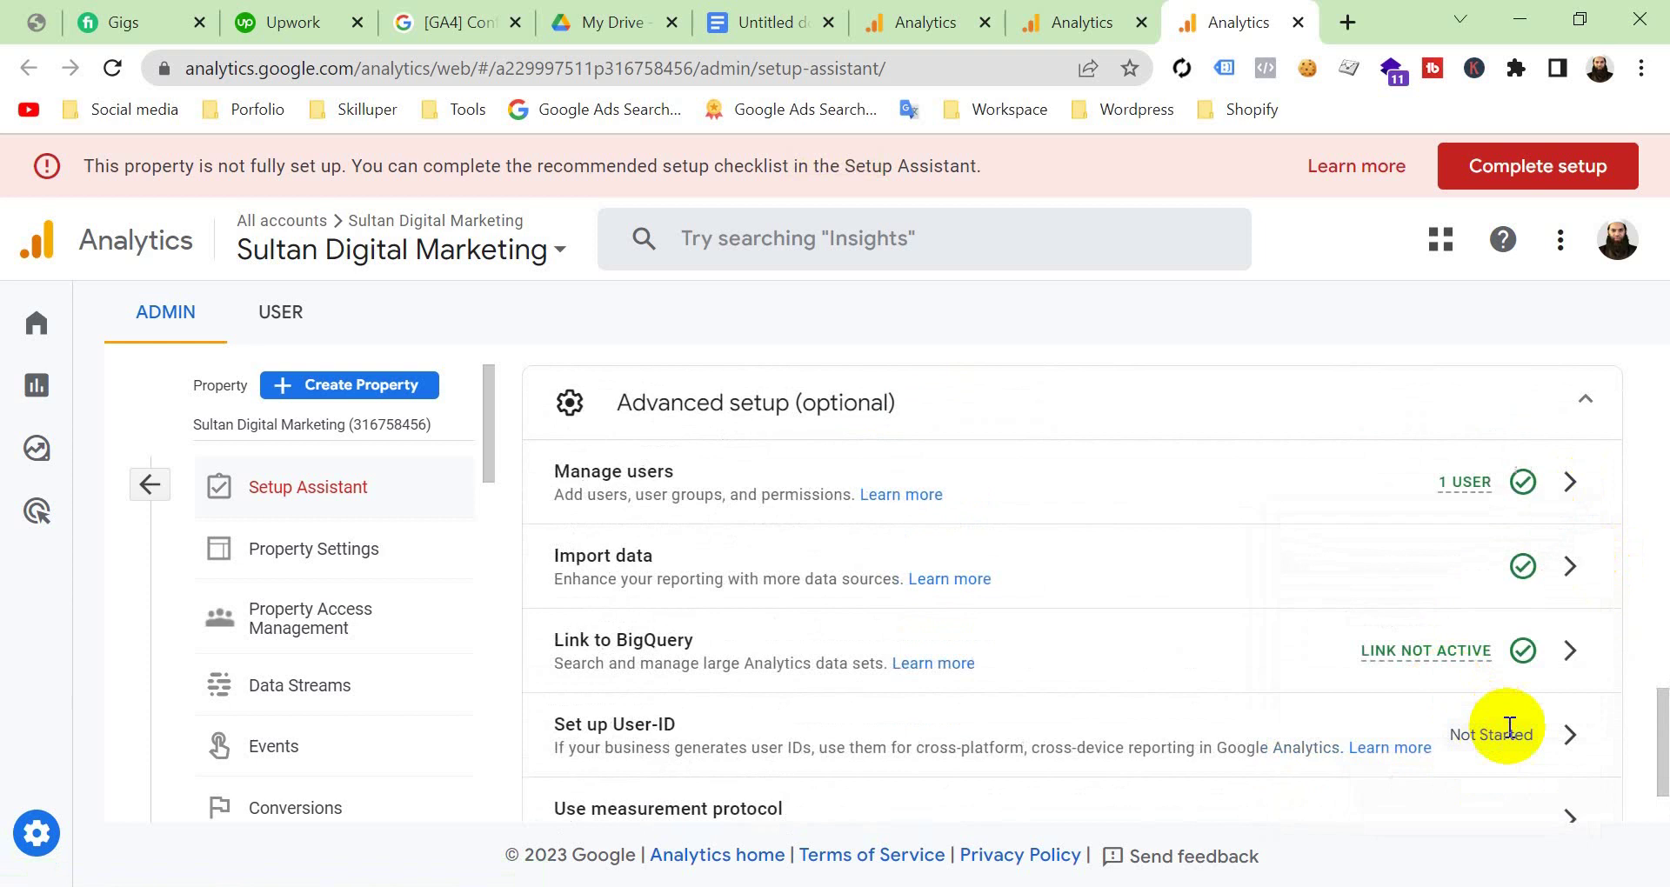
Mark "Set up User-ID" and "Use measurement protocol" as complete, and check the overall setup progress.
click(1566, 737)
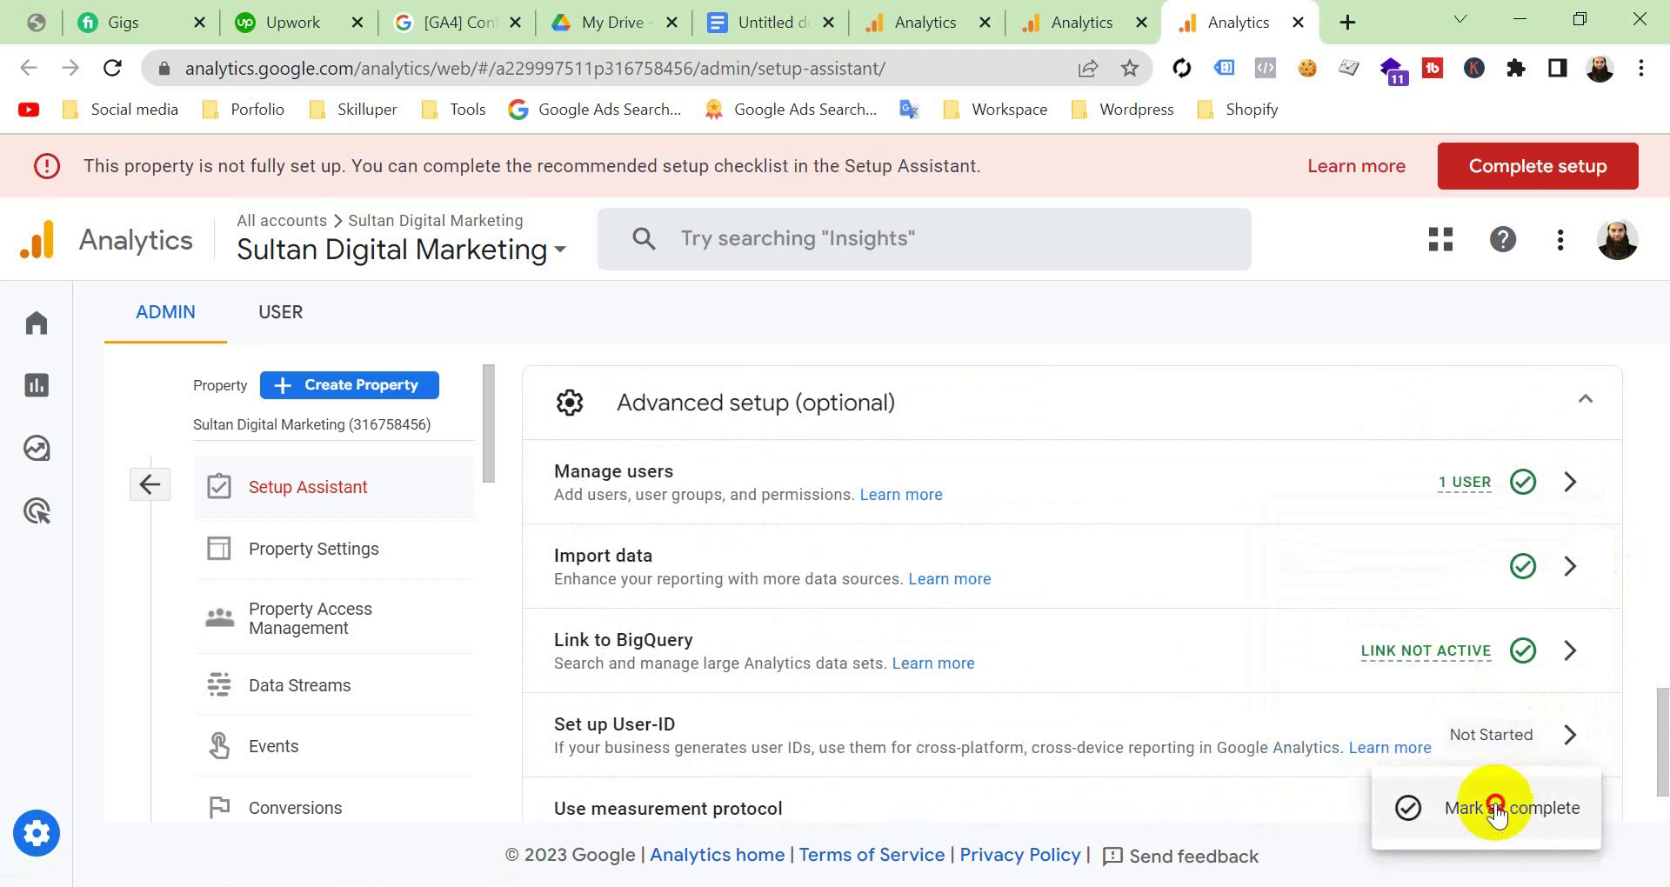
click(1489, 804)
scroll(1339, 661, down, 2)
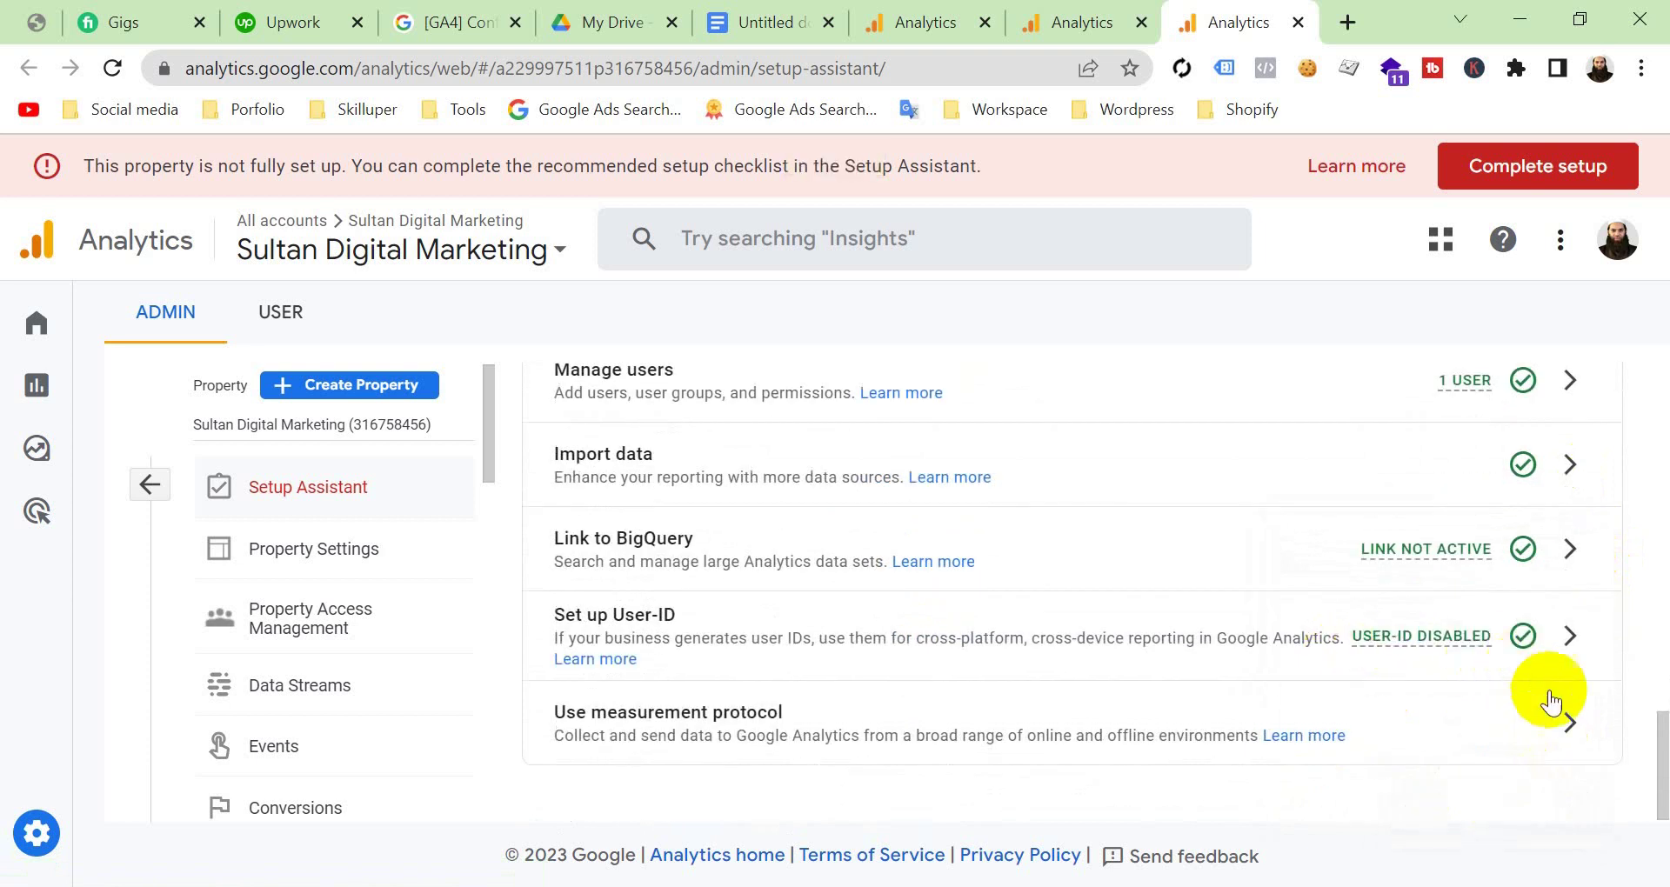
click(1569, 720)
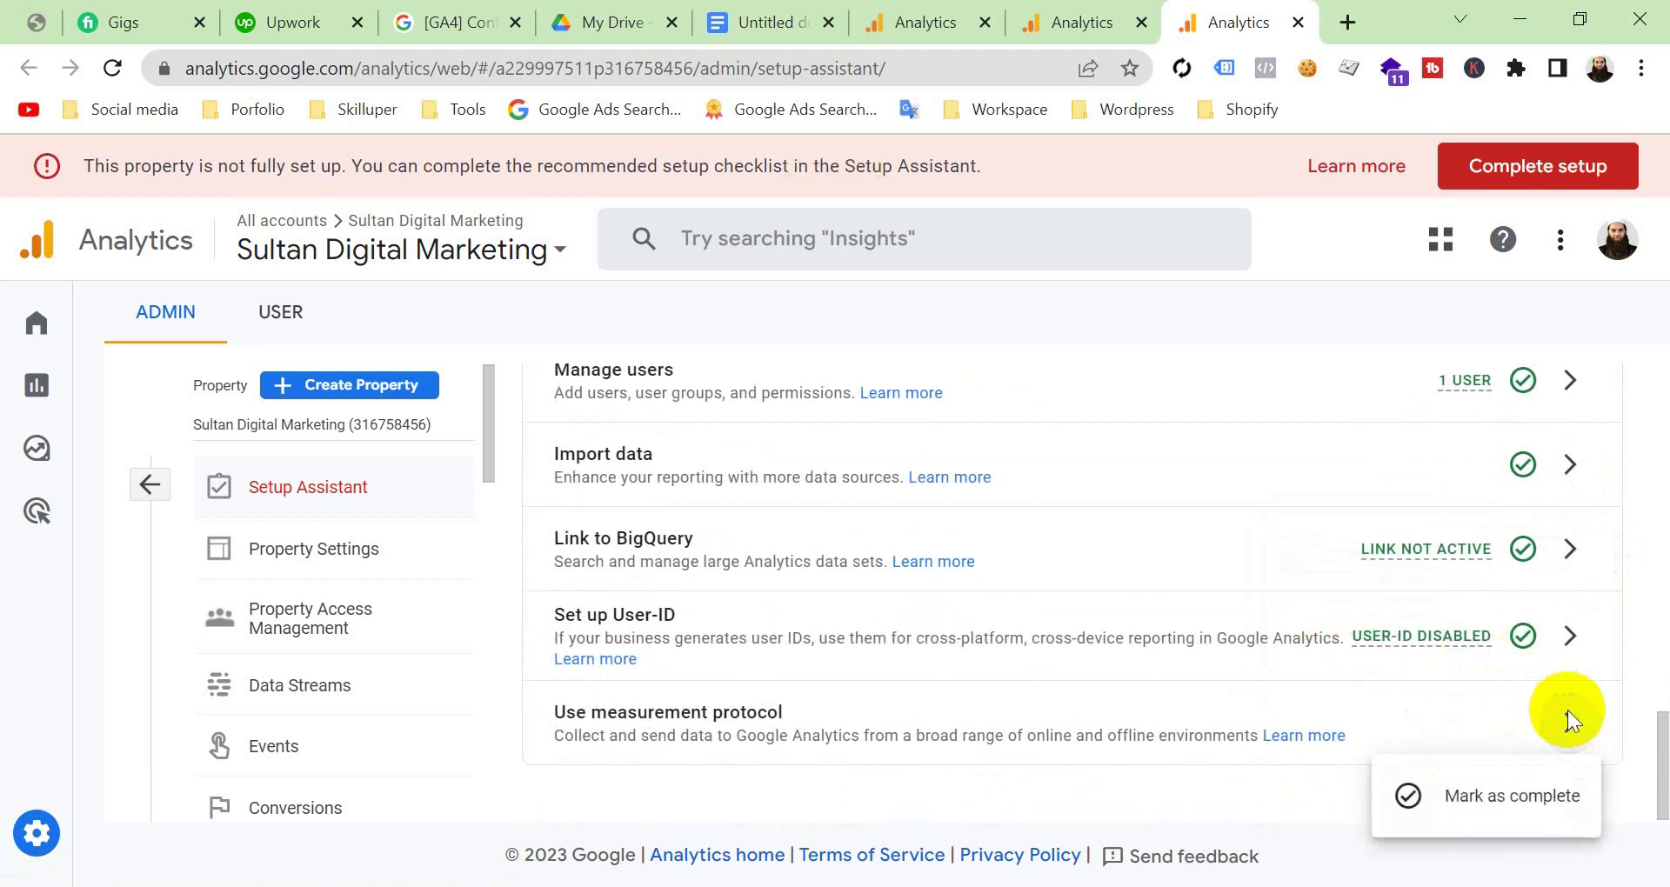
click(1488, 793)
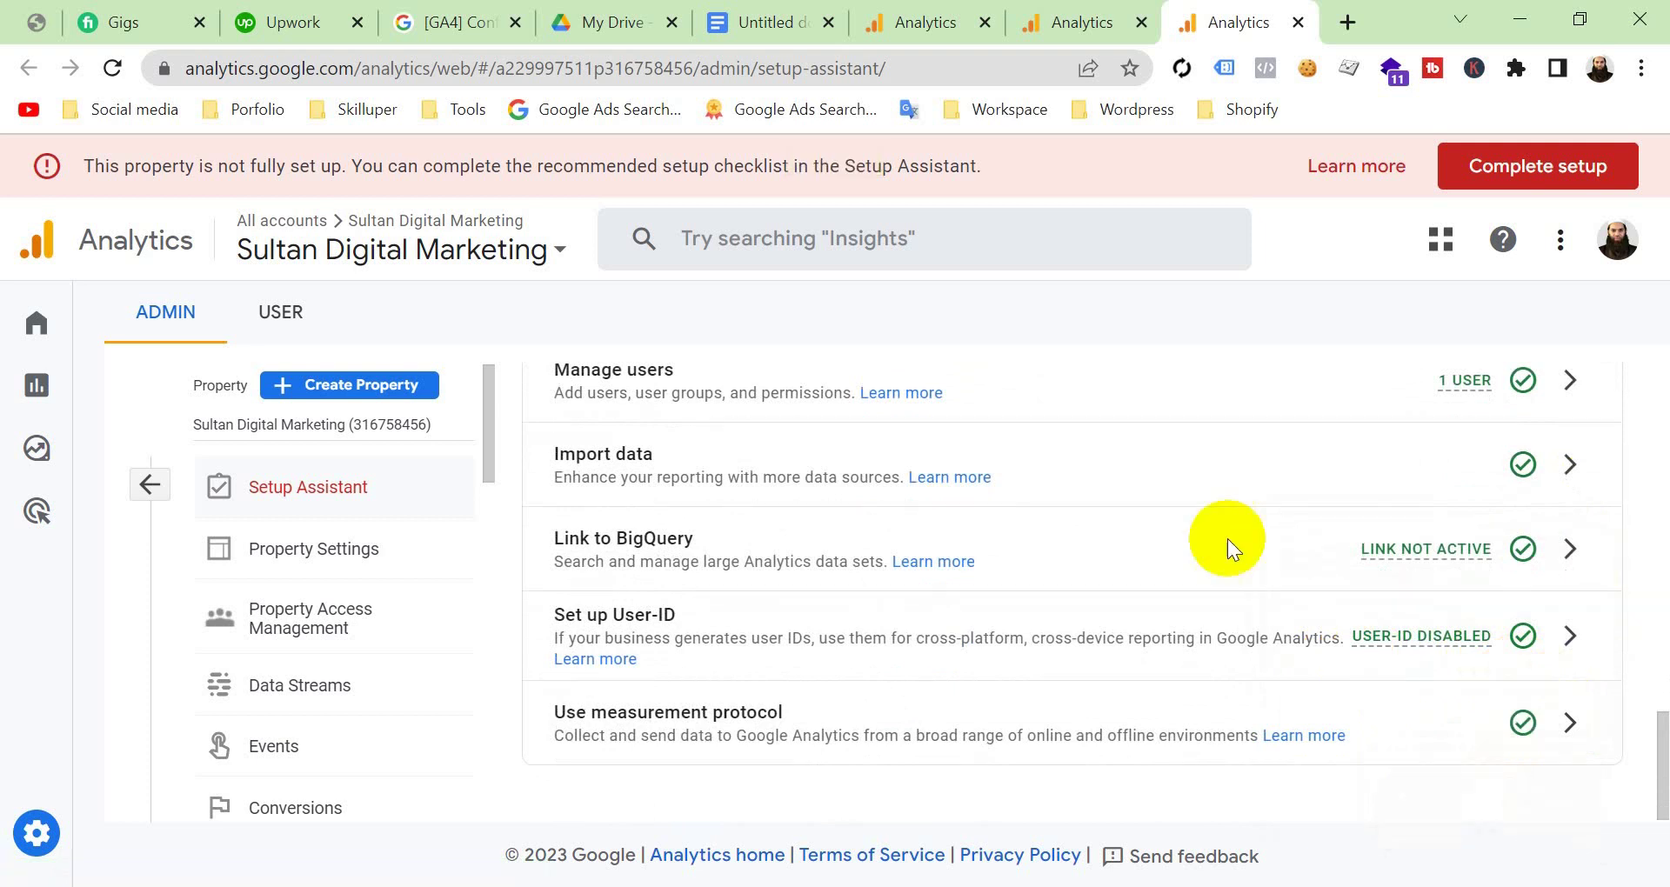
scroll(1187, 504, up, 5)
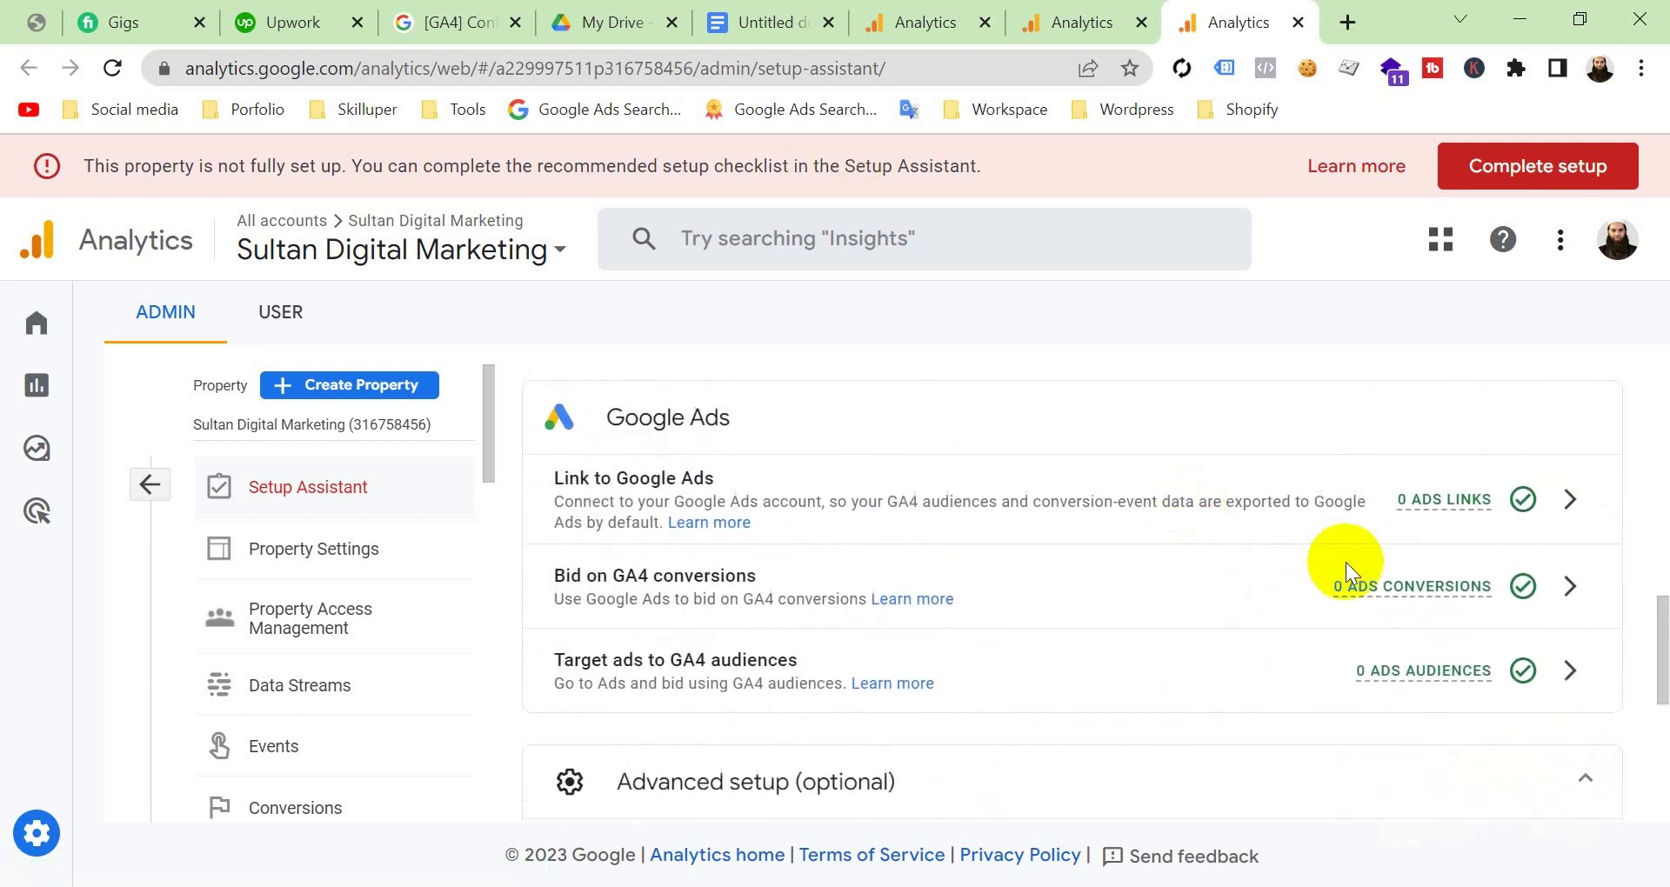
scroll(1345, 562, up, 10)
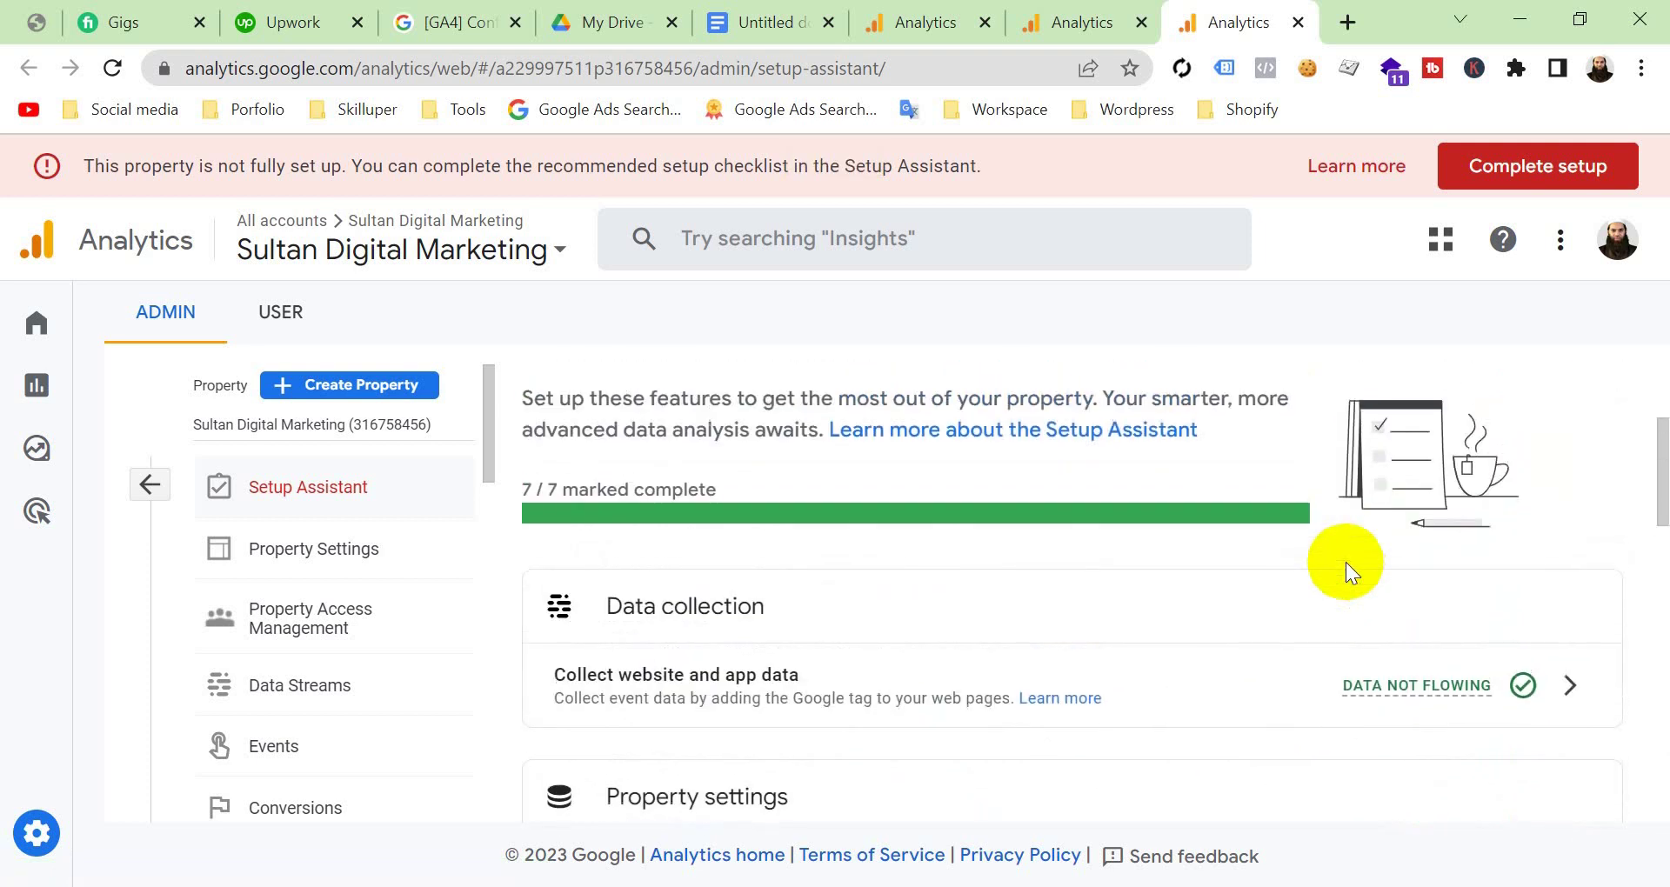
Review the whole Setup Assistant checklist, including the advanced items, to check that every item is marked complete.
scroll(1345, 562, down, 15)
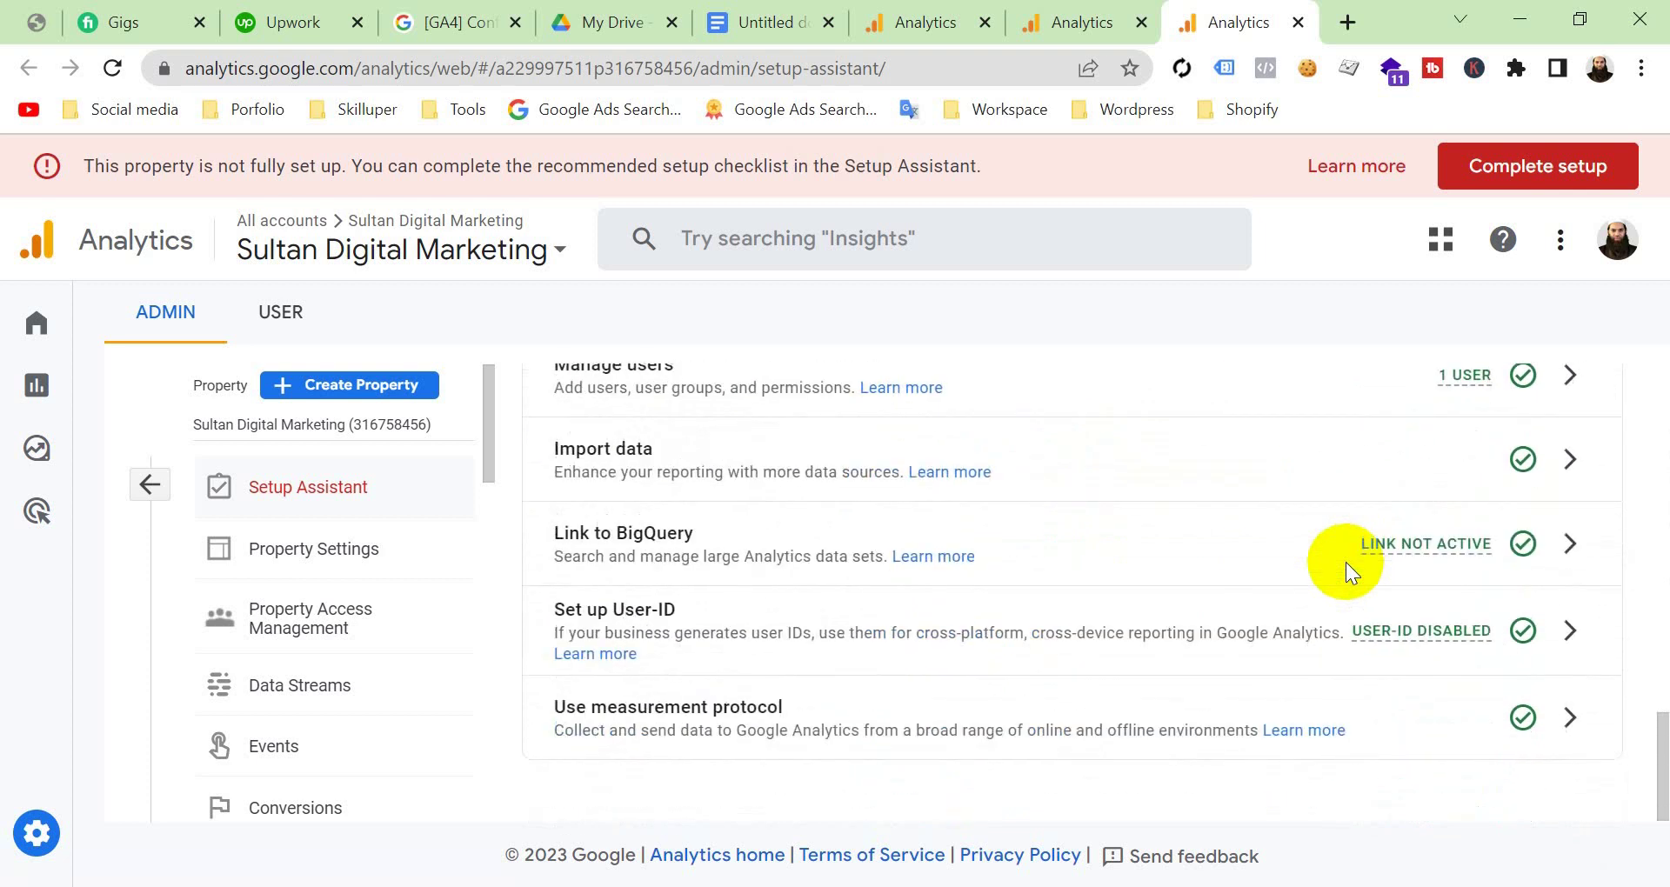
scroll(1345, 562, up, 15)
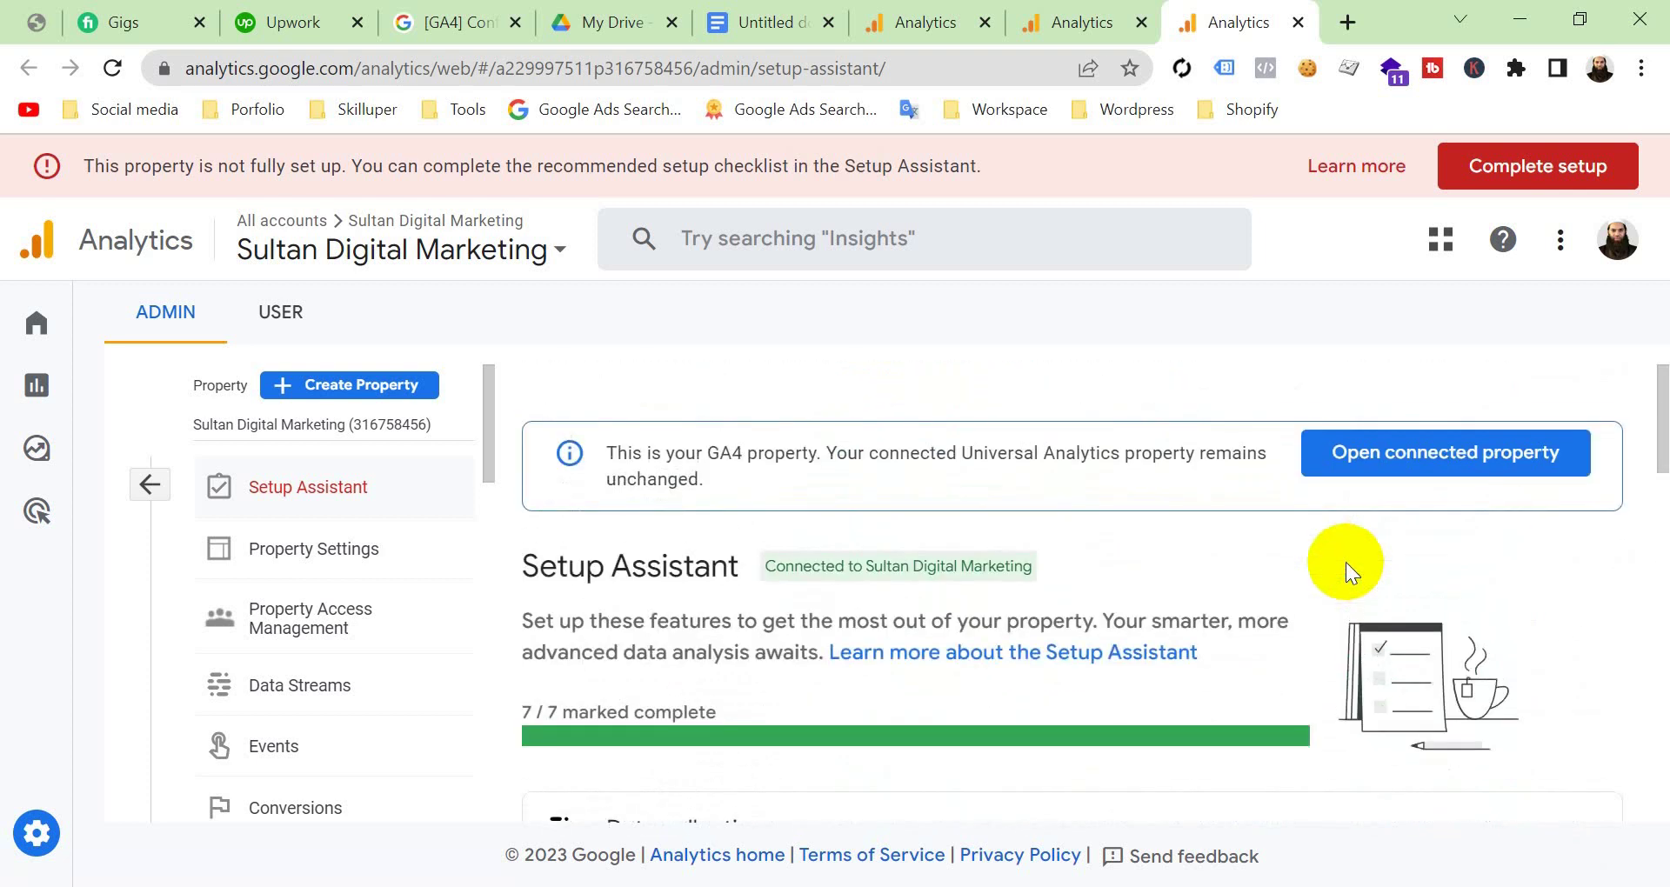
scroll(1345, 562, down, 3)
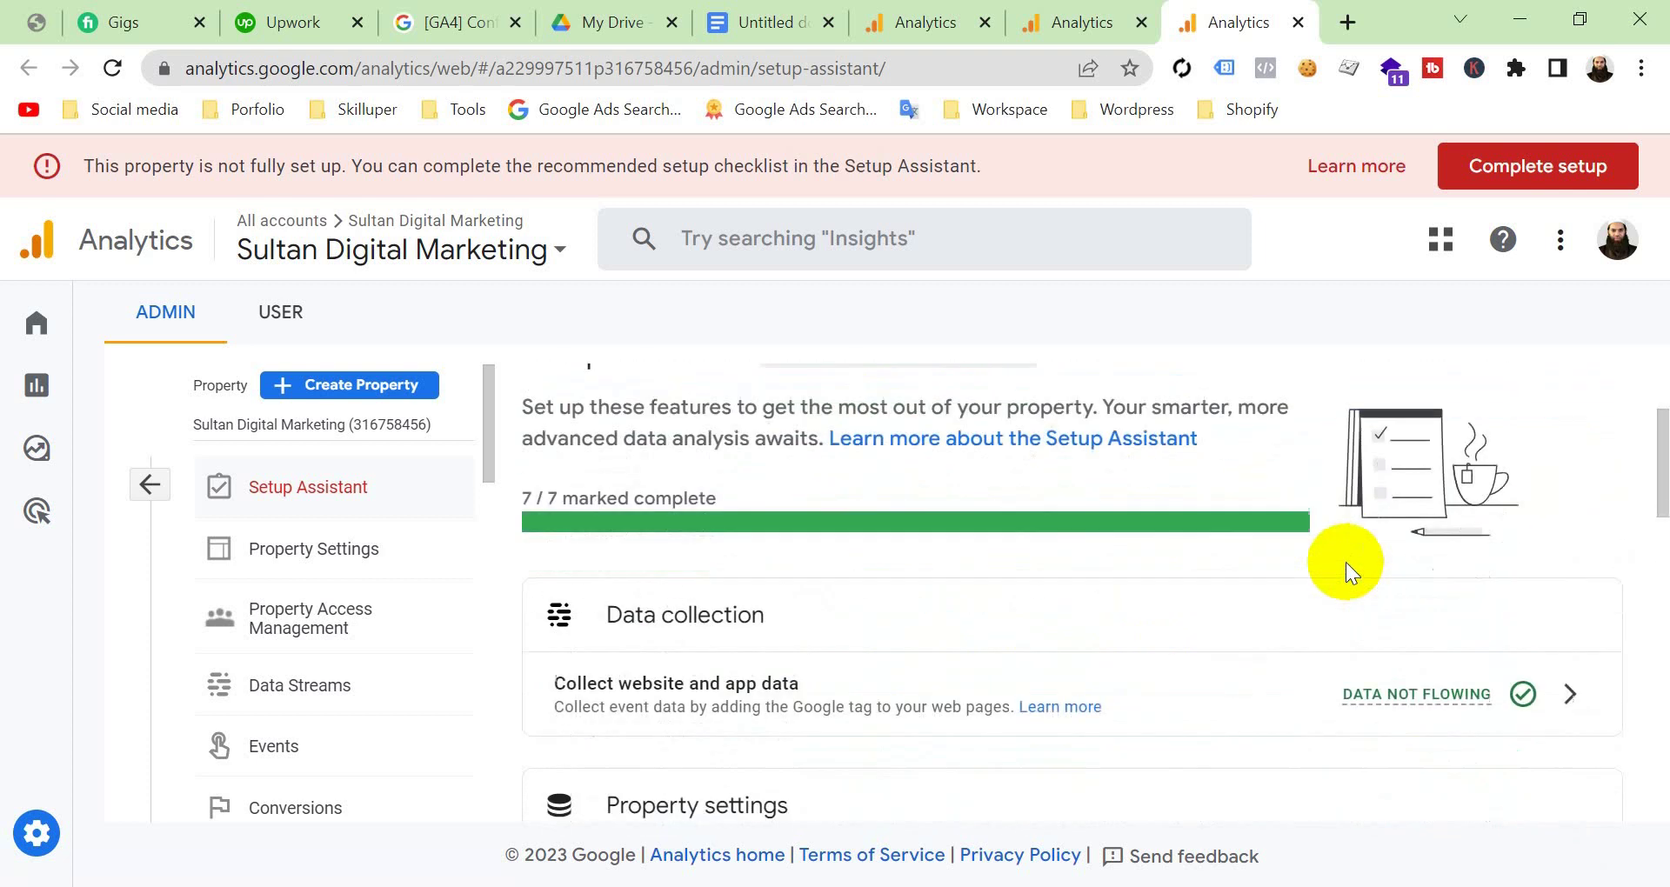
scroll(1346, 562, up, 3)
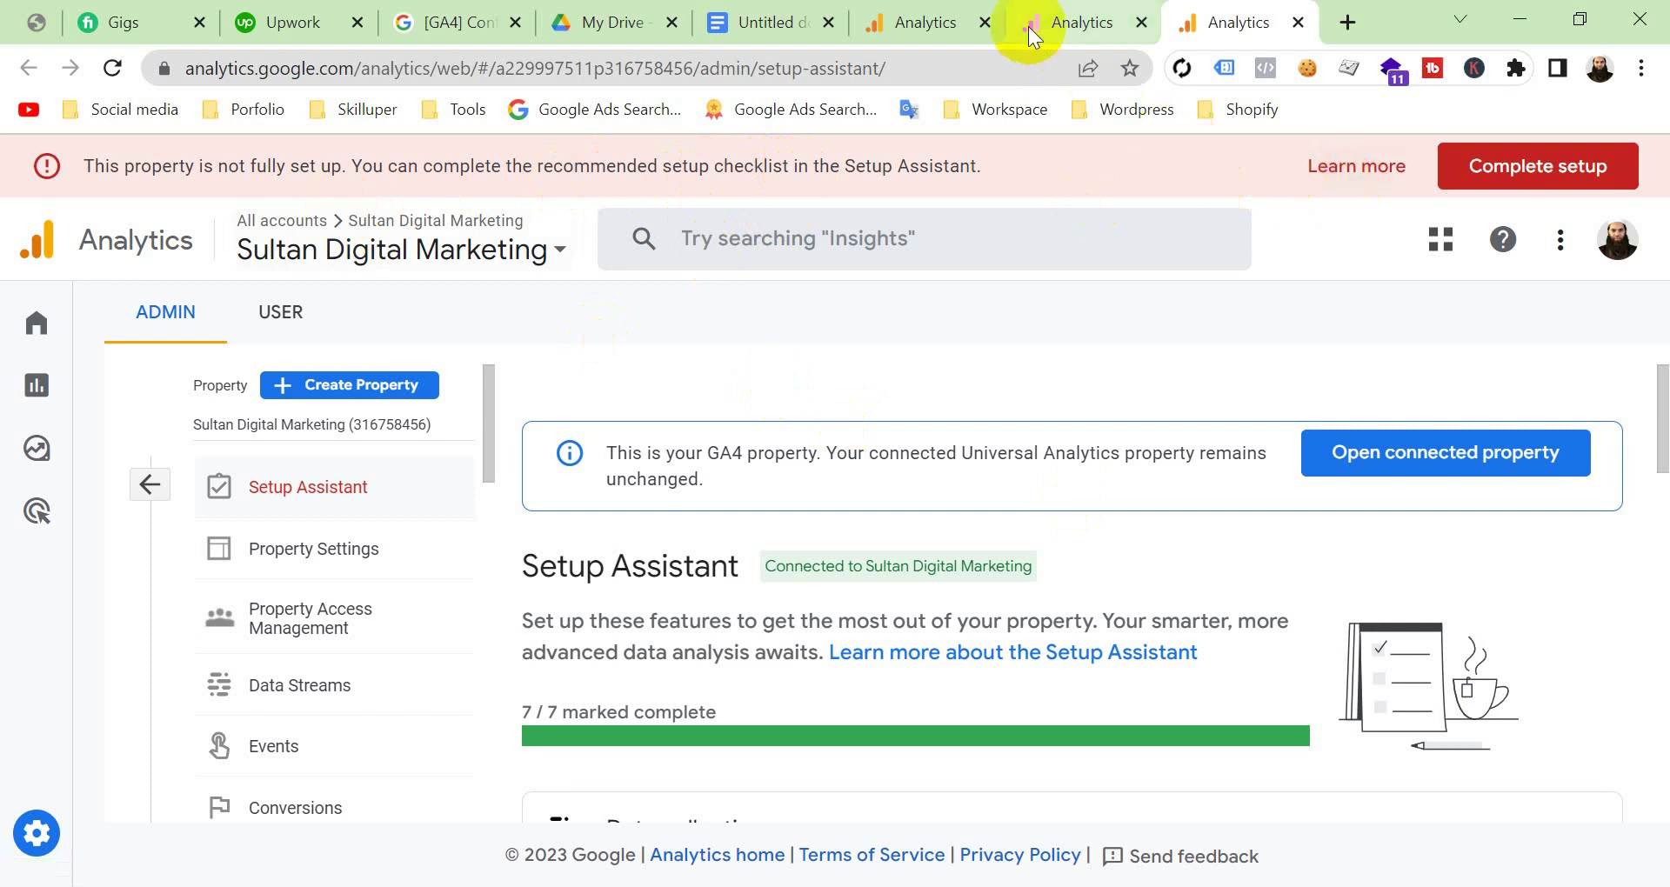
Close the old Analytics tabs and check the GA4 property's Admin page for the incomplete-setup warning.
click(985, 22)
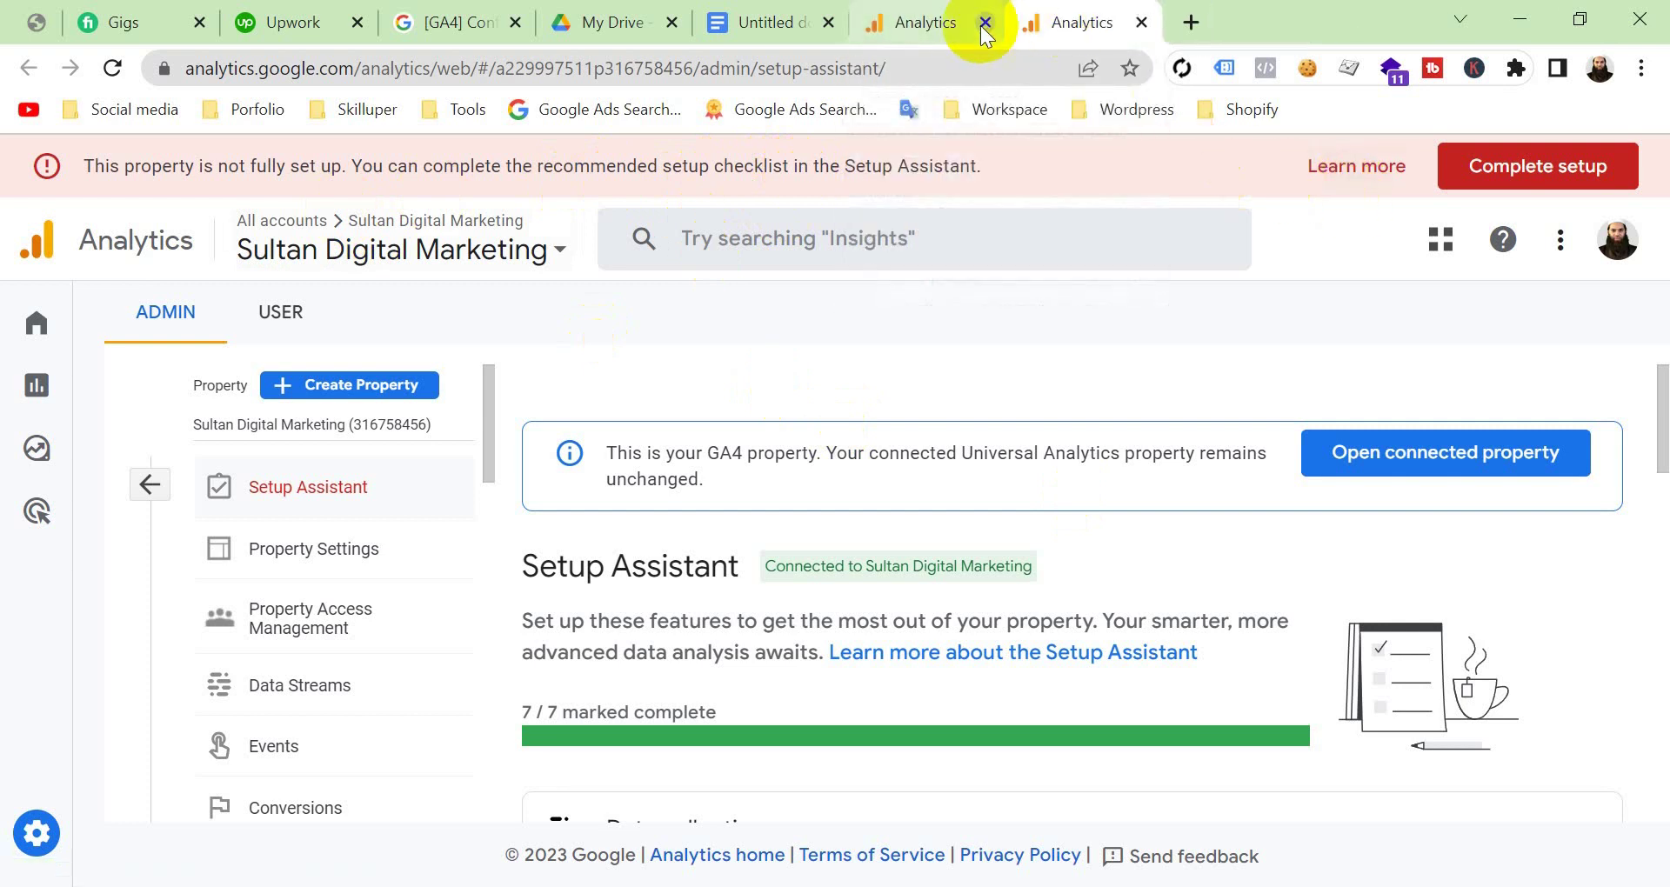
click(986, 23)
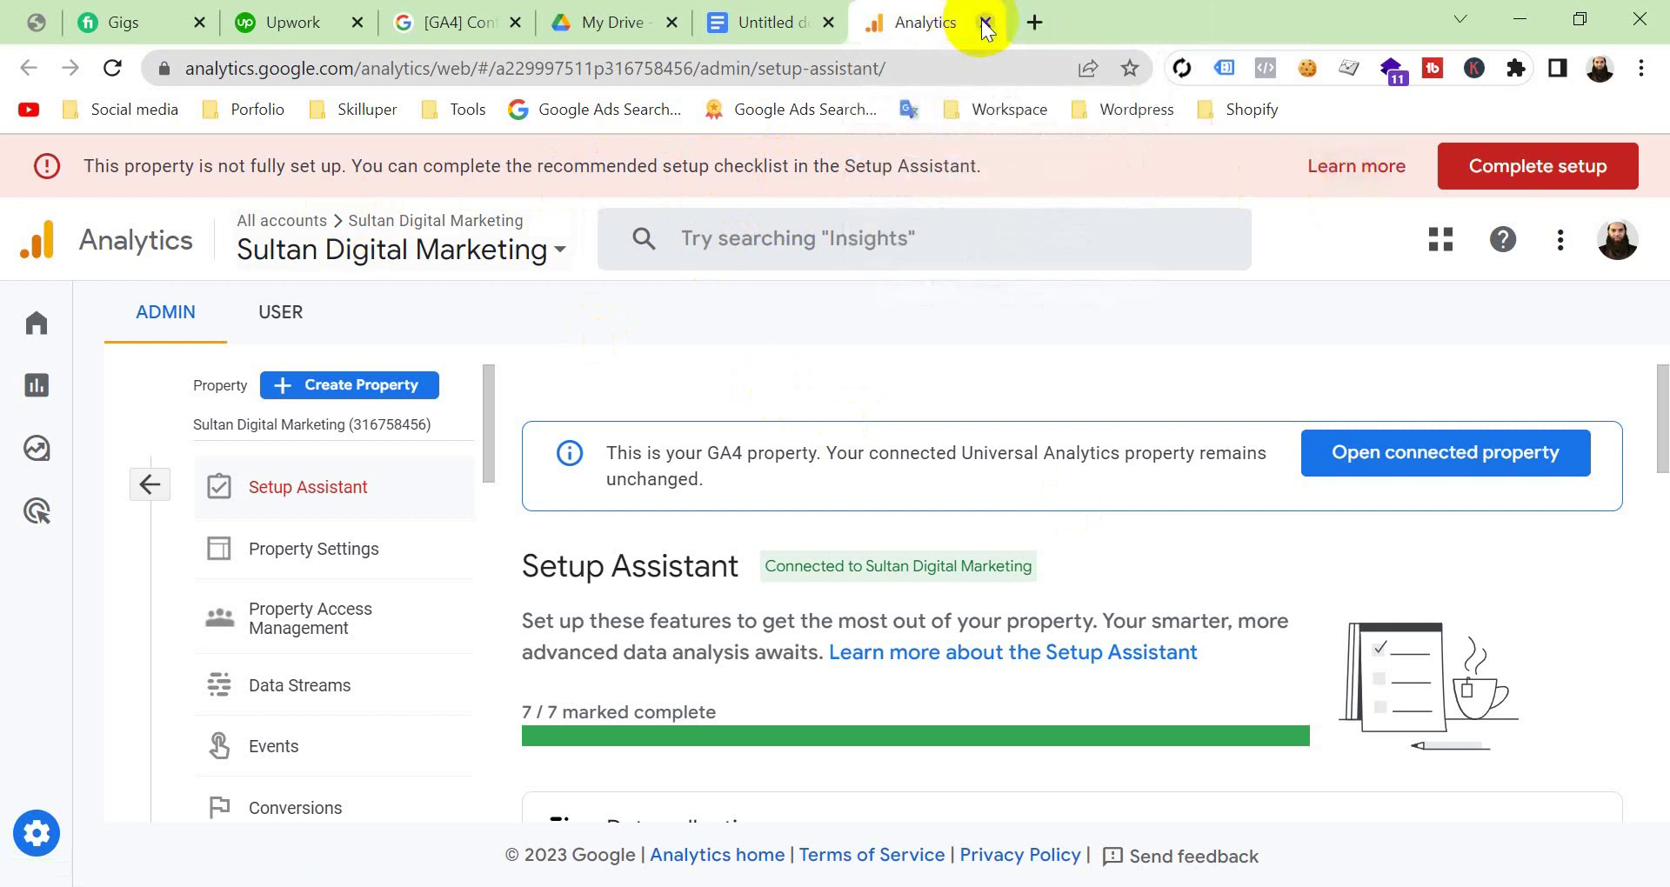
click(985, 24)
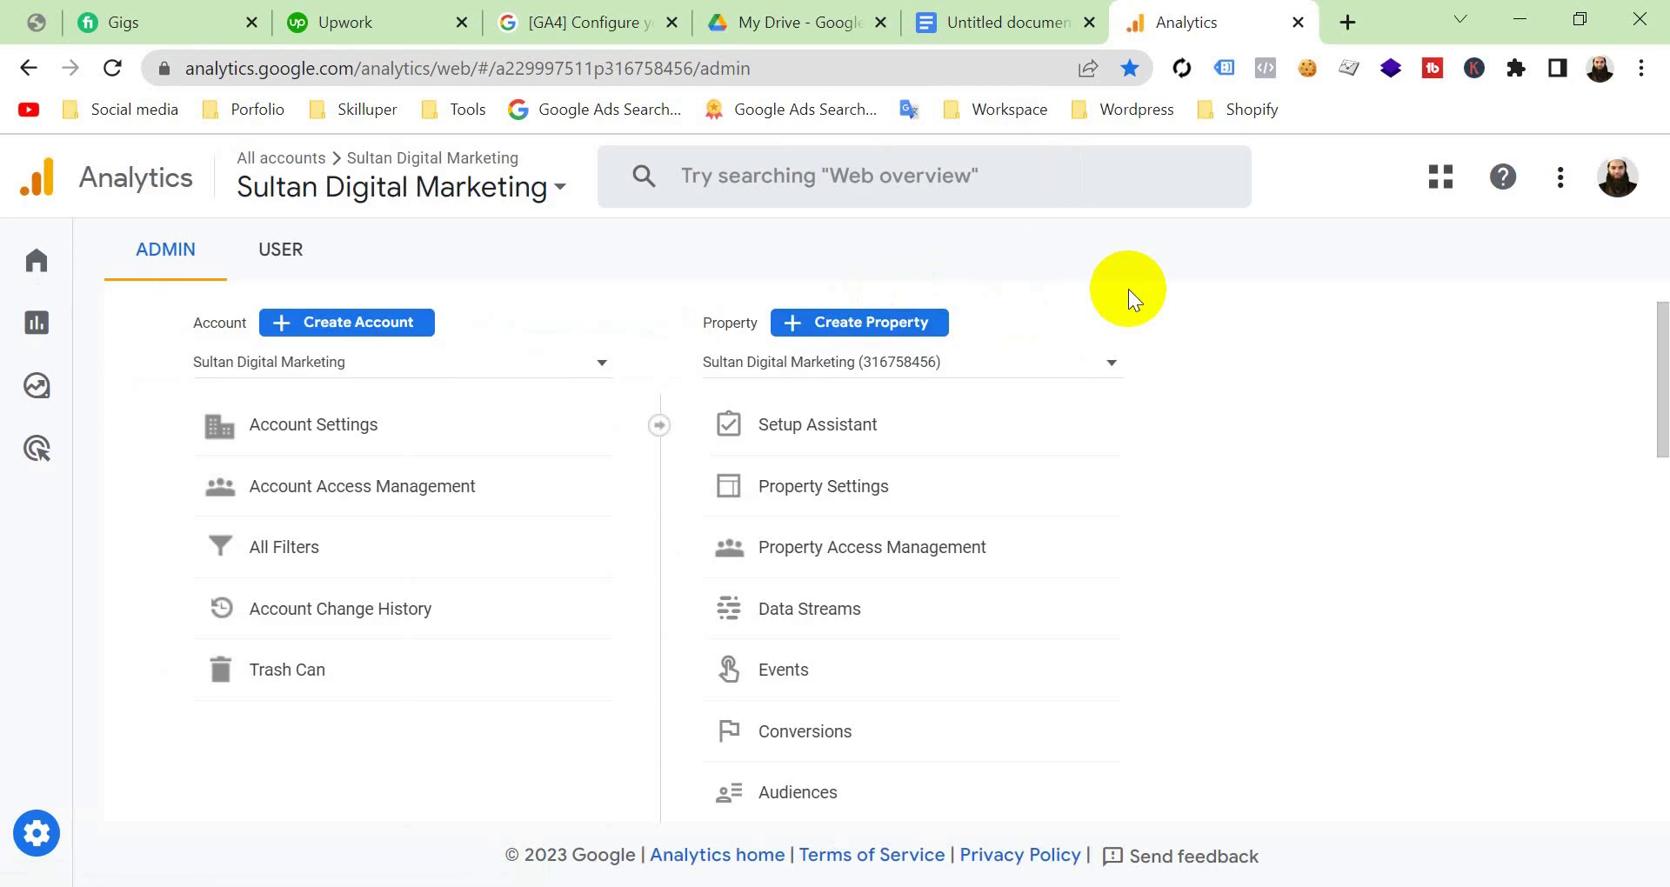
scroll(842, 438, down, 2)
scroll(843, 440, up, 2)
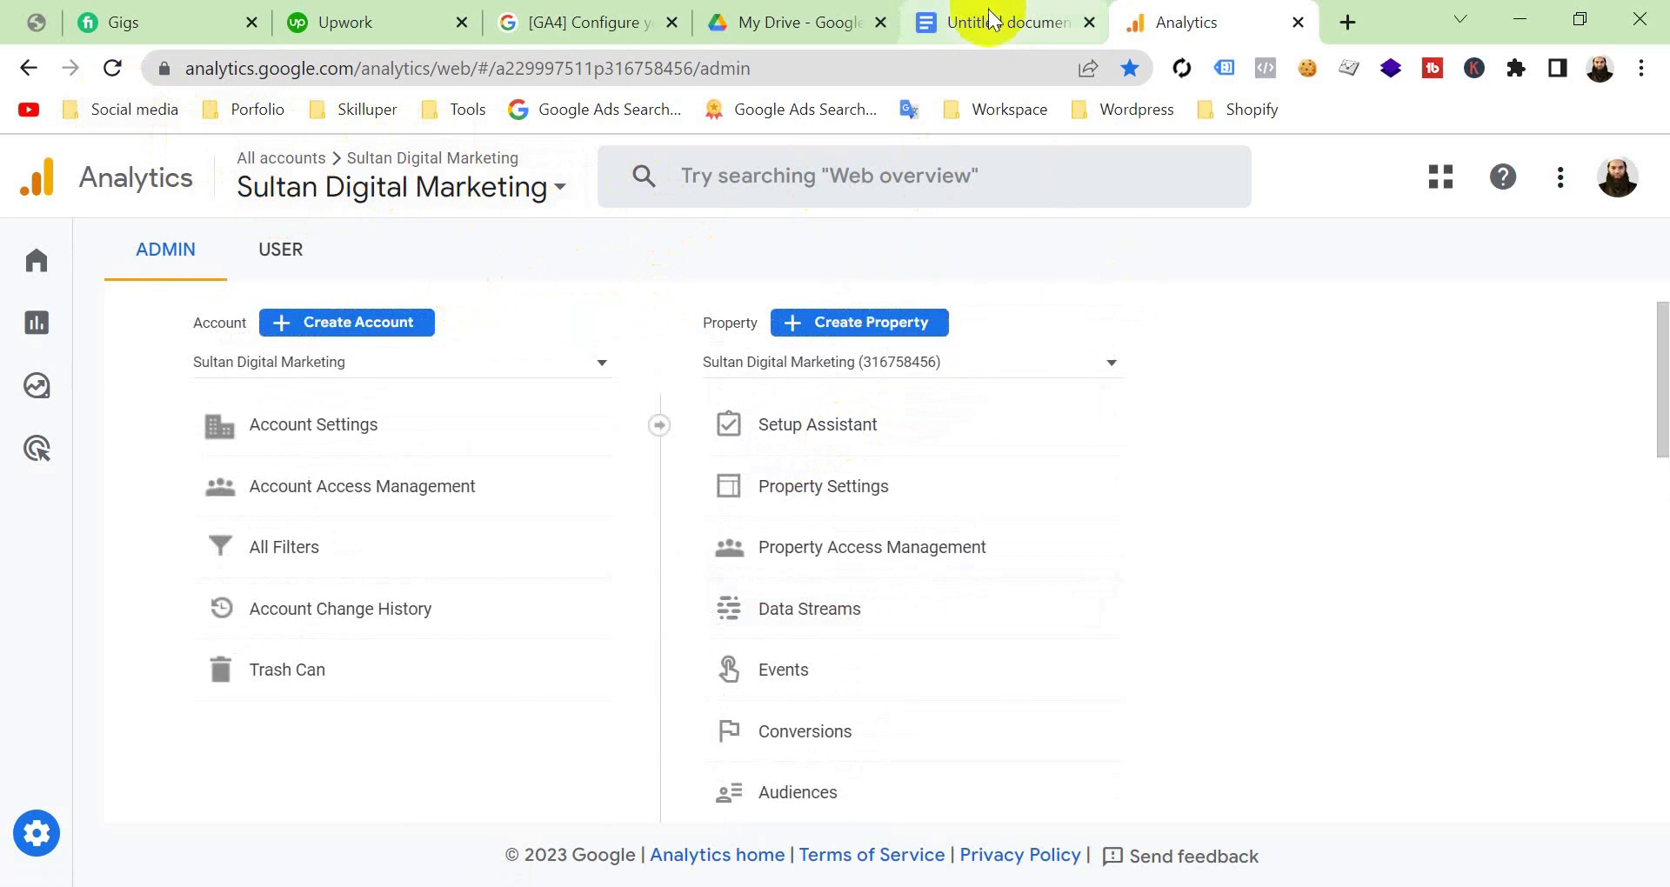
Reread the two setup warning texts in the untitled Google Docs document, and return to the Analytics Admin page.
click(950, 21)
scroll(836, 488, down, 1)
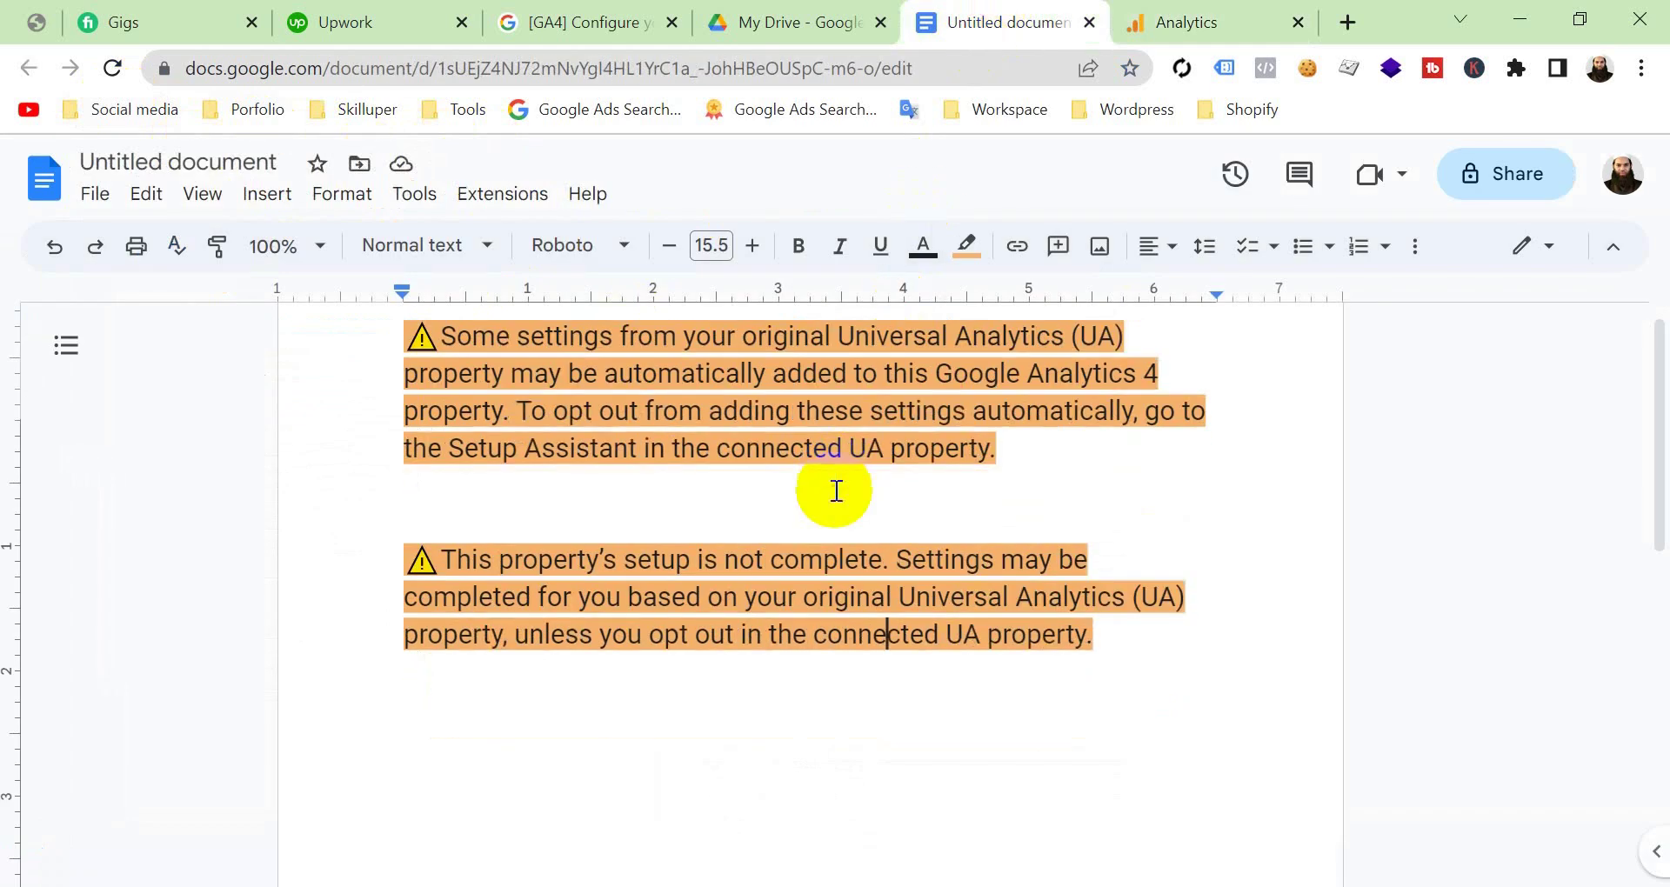
scroll(831, 489, up, 1)
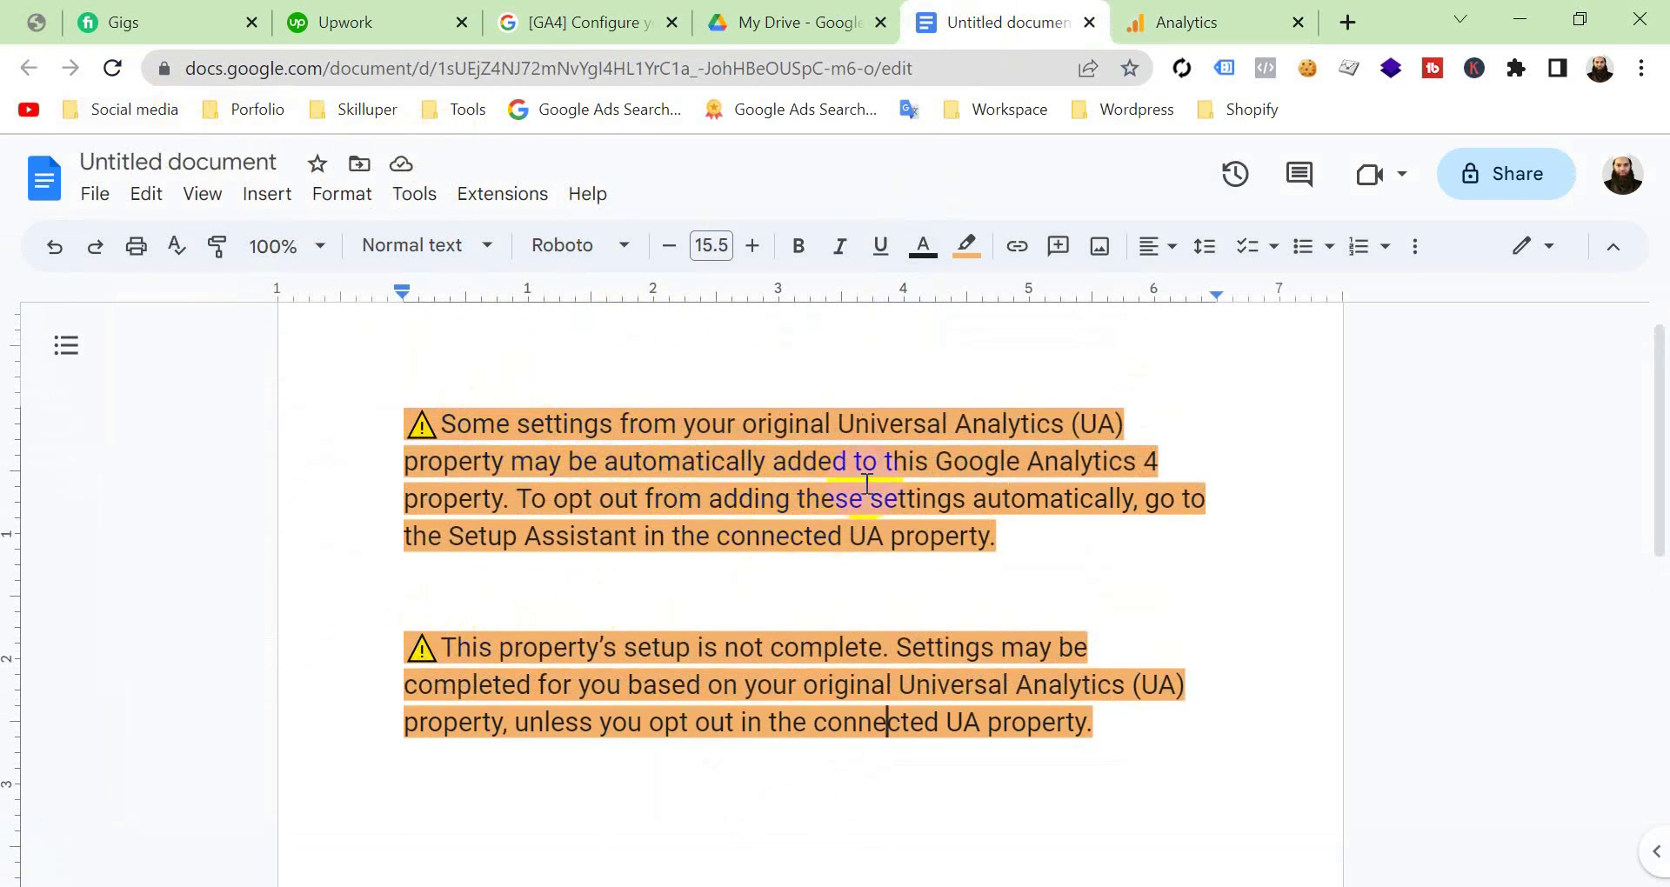
click(1164, 22)
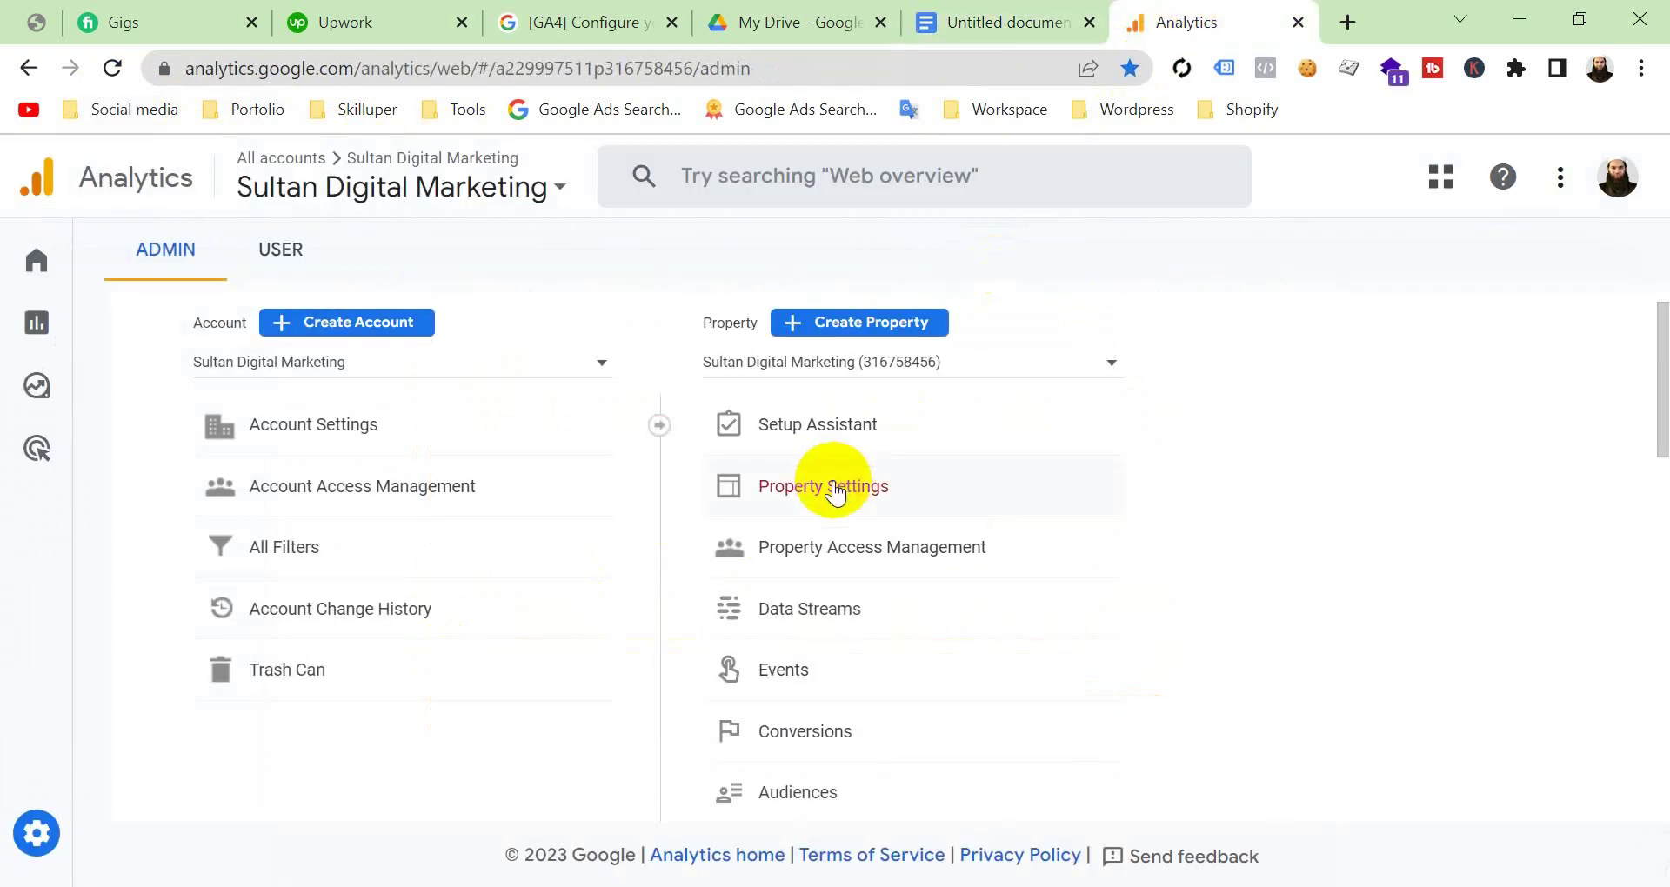